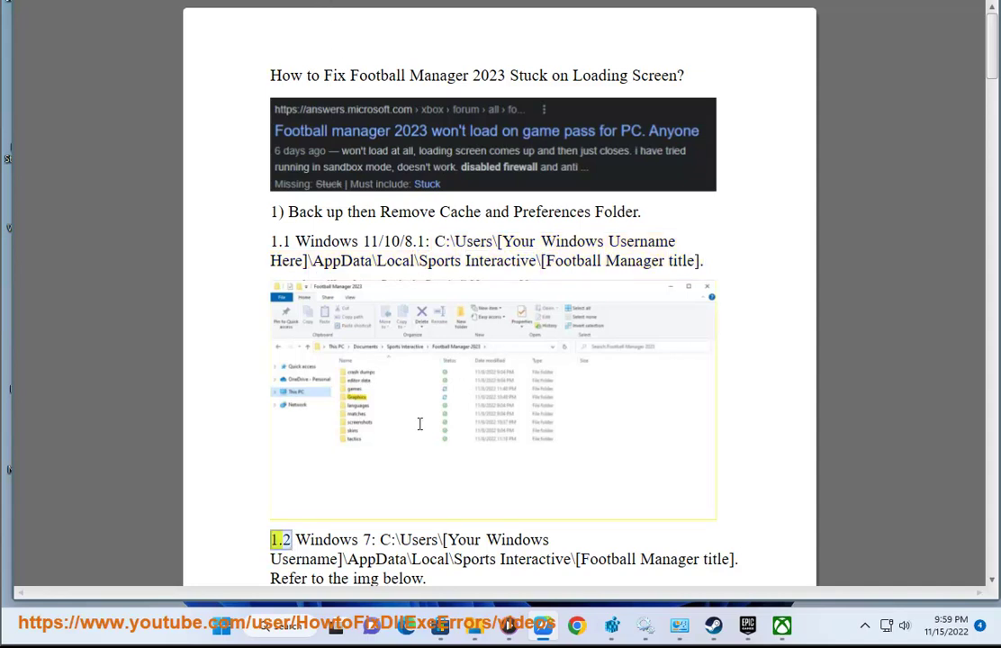
- Switch to File Explorer and go from This PC to the TEST2 user folder under Users on Local Disk (C:)
left_click(472, 623)
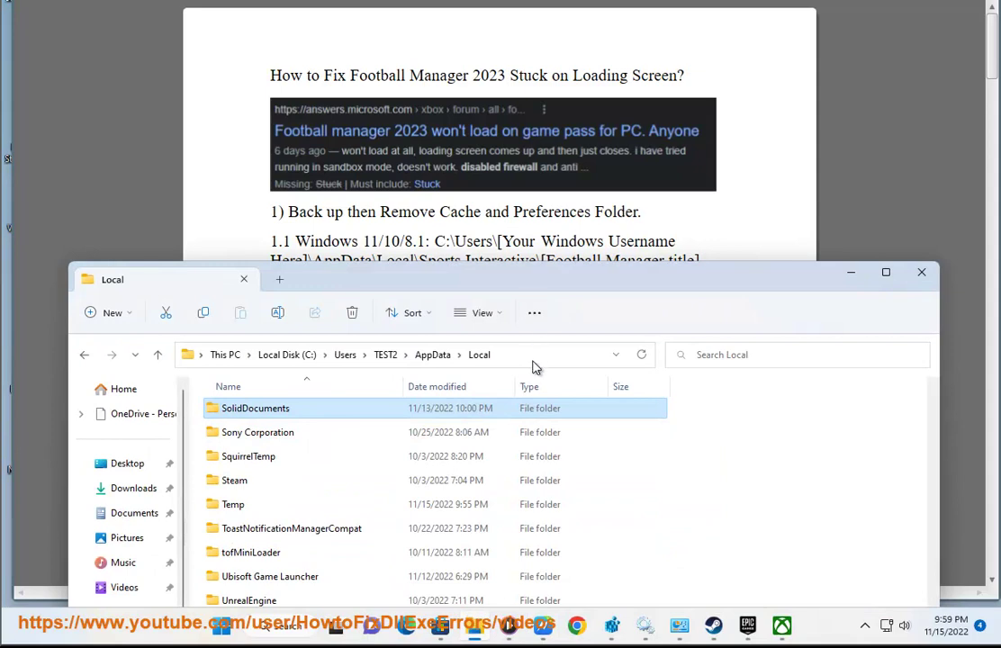
left_click(369, 353)
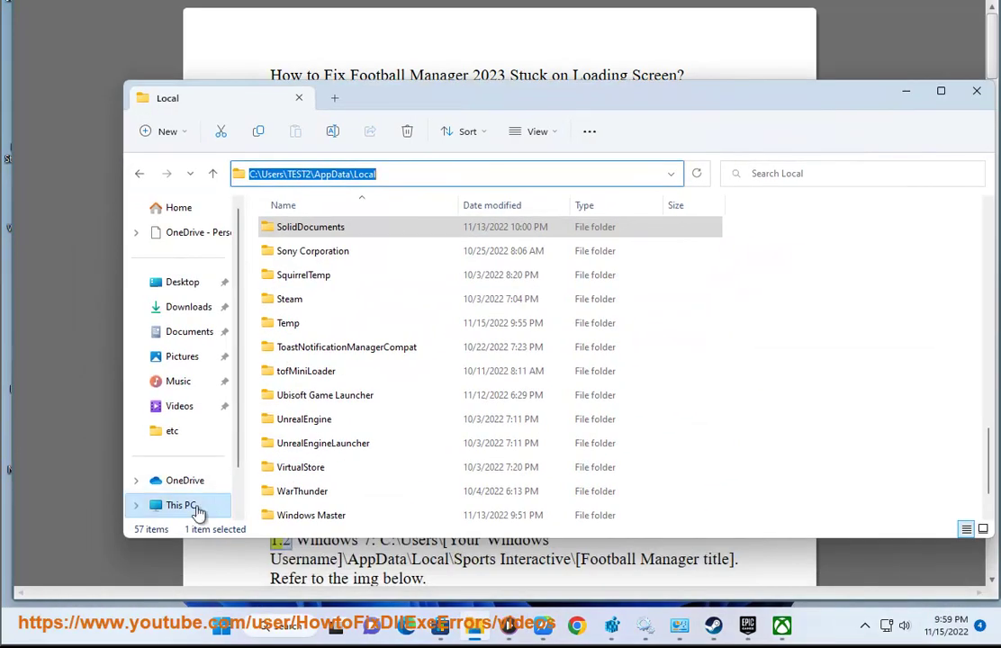
left_click(198, 508)
double_click(317, 237)
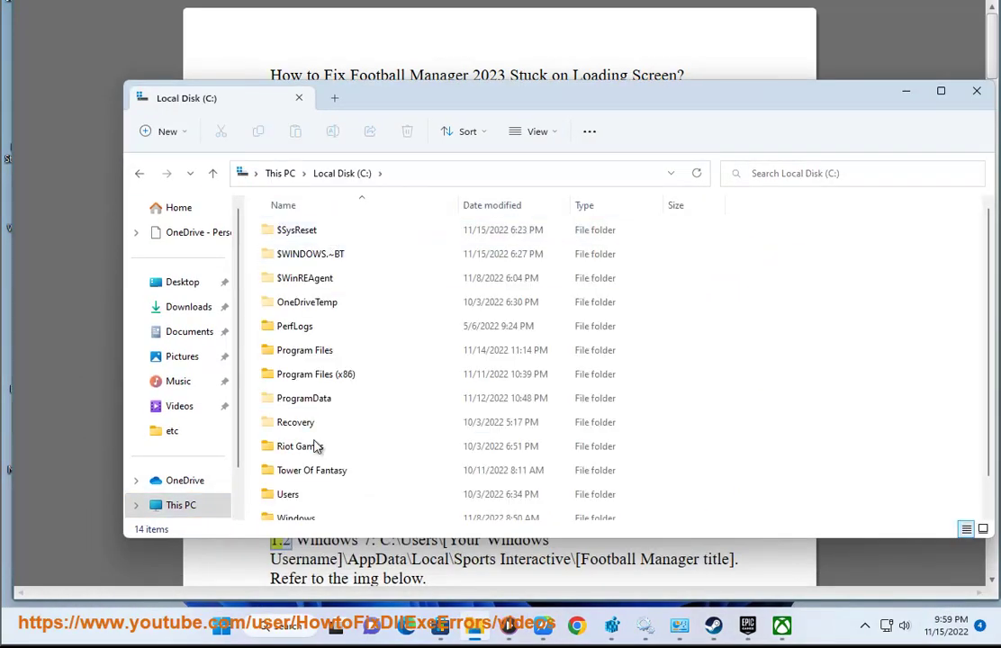
left_click(304, 494)
double_click(303, 494)
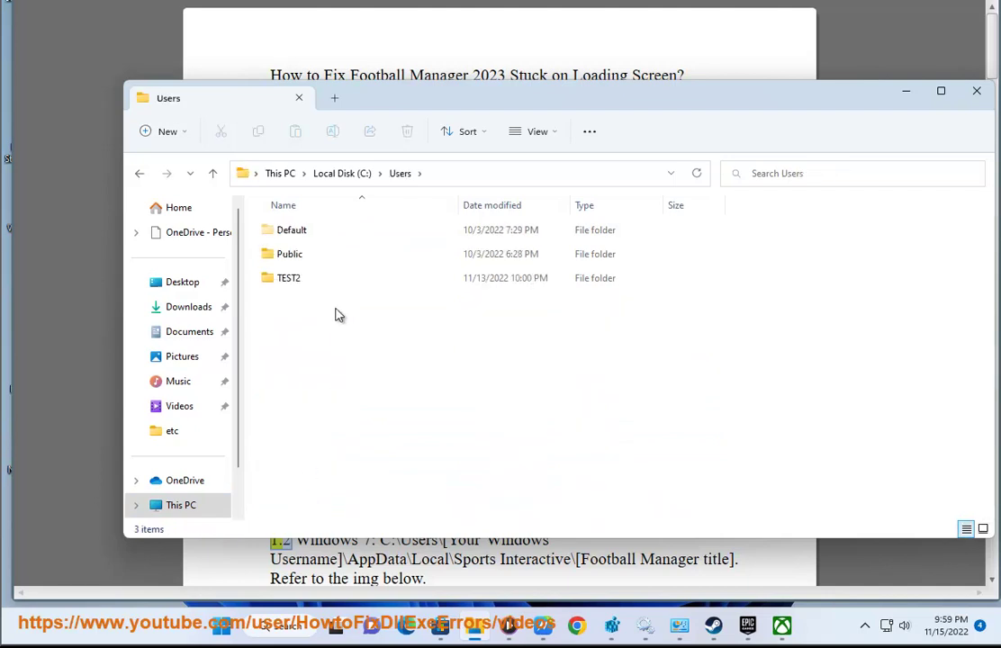
double_click(300, 279)
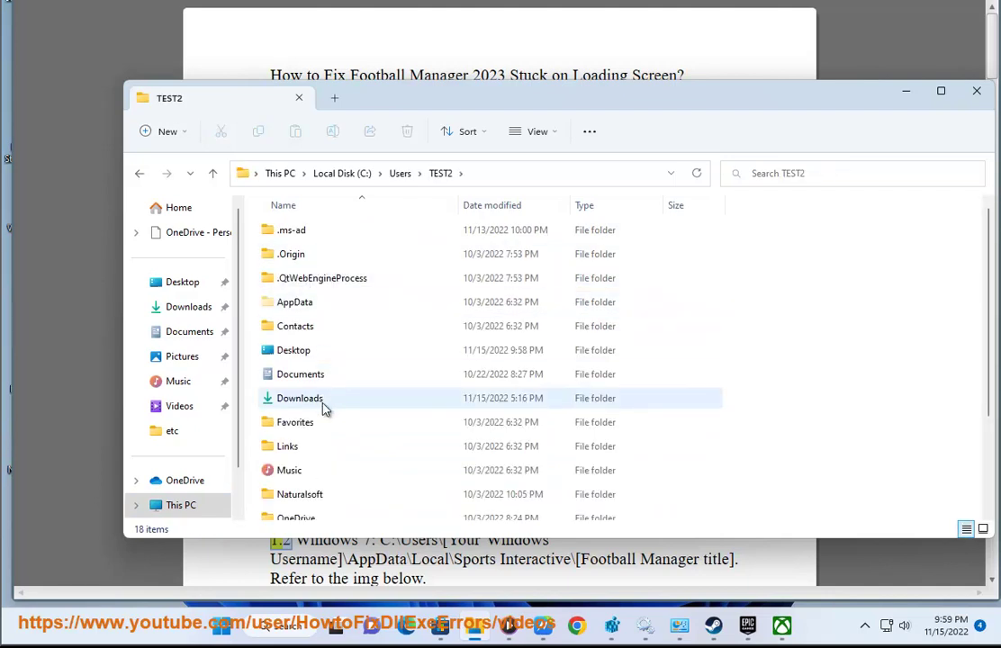
- Open the AppData\Local folder inside TEST2, reveal its full path, and return to the troubleshooting document
scroll(320, 506, "down", 3)
scroll(315, 504, "up", 3)
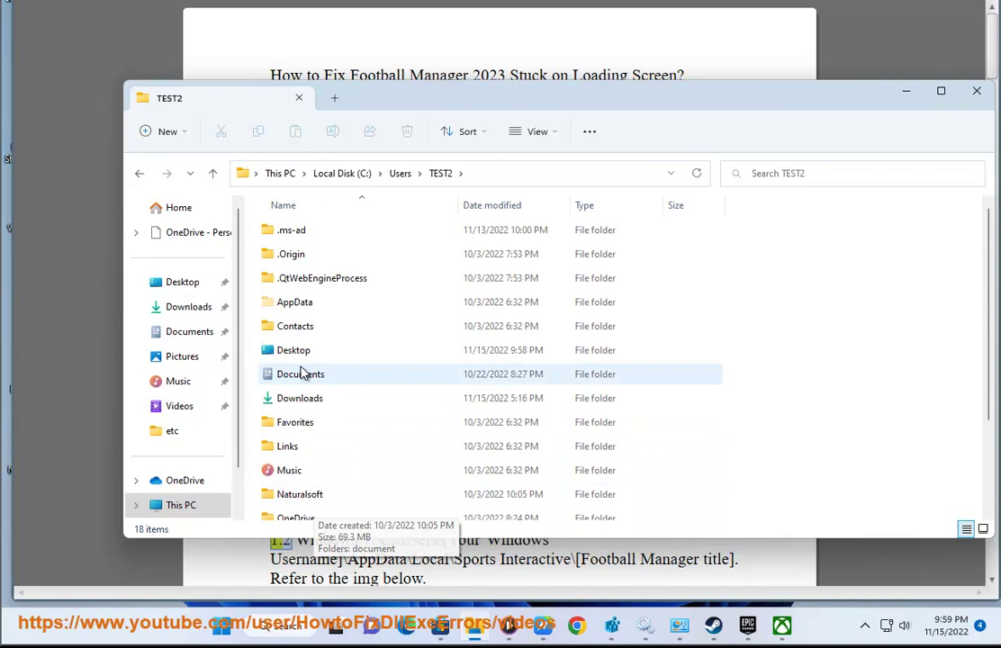
double_click(303, 311)
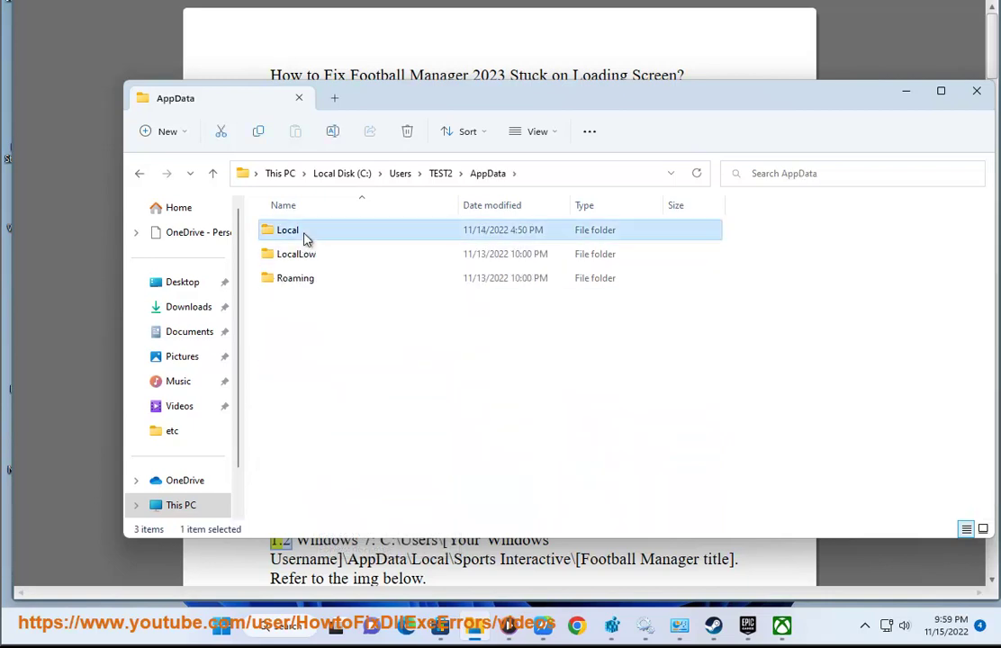
double_click(303, 236)
left_click(466, 180)
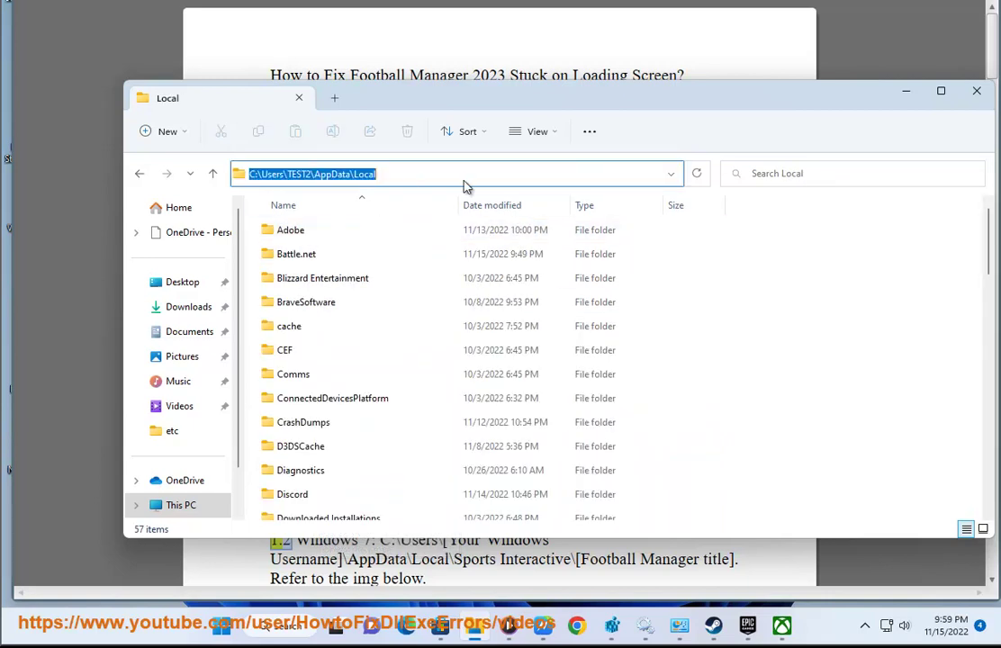
left_click(904, 90)
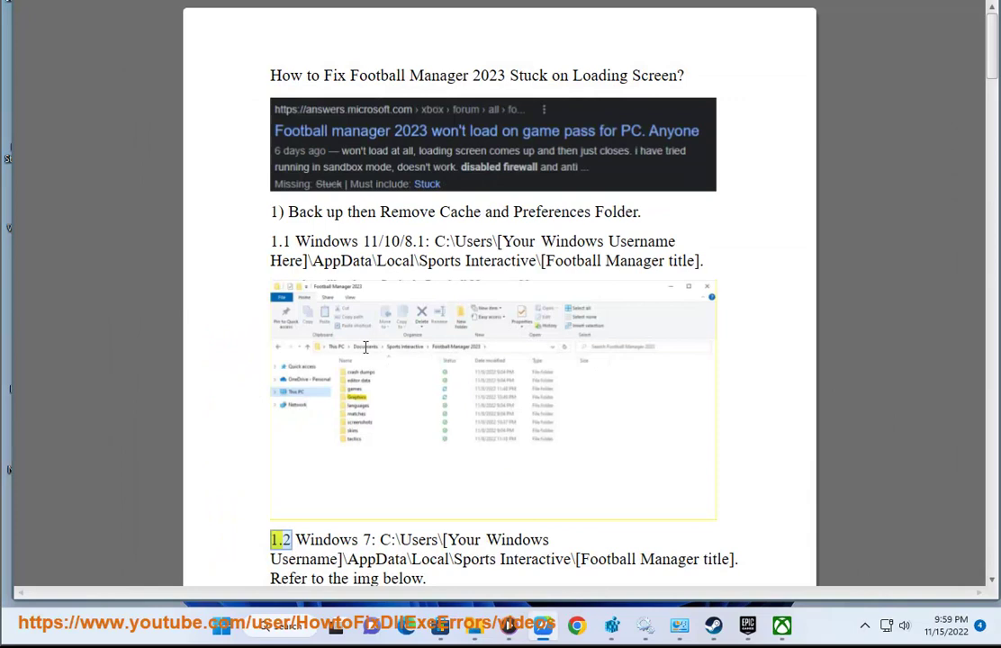
left_click_drag(334, 1, 469, 278)
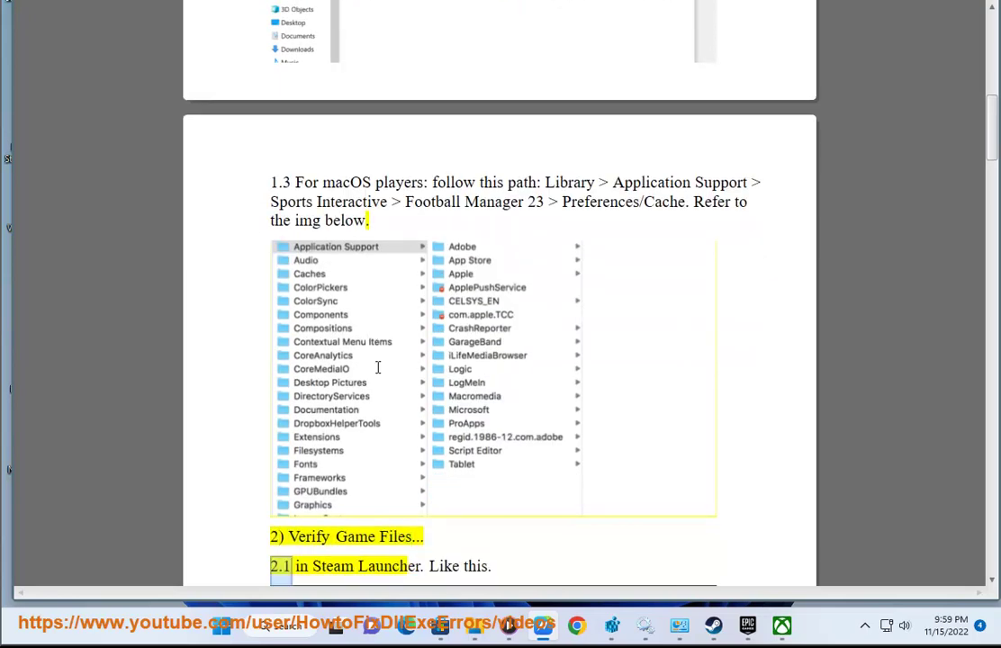
- Bring up the Steam sign-in window, and view the game library in the Epic Games Launcher
left_click(713, 625)
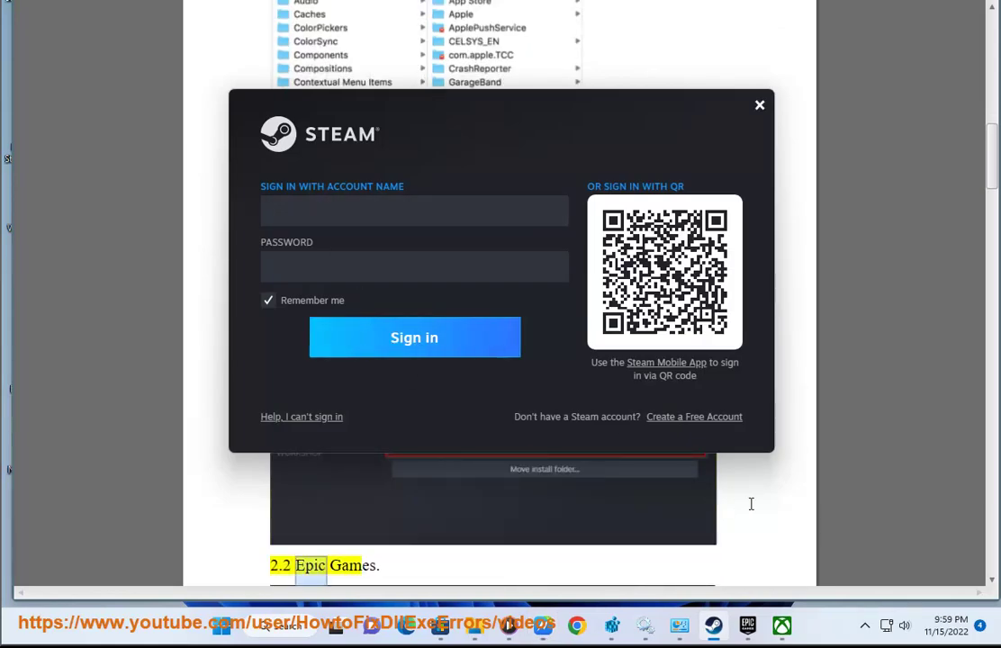
left_click(744, 506)
left_click(740, 629)
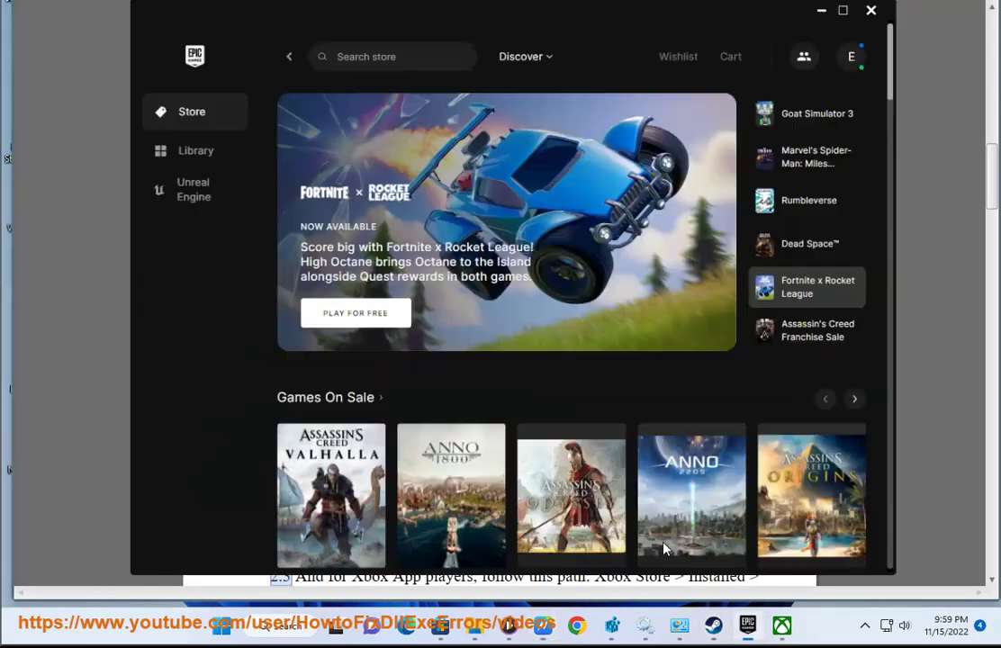
left_click(154, 131)
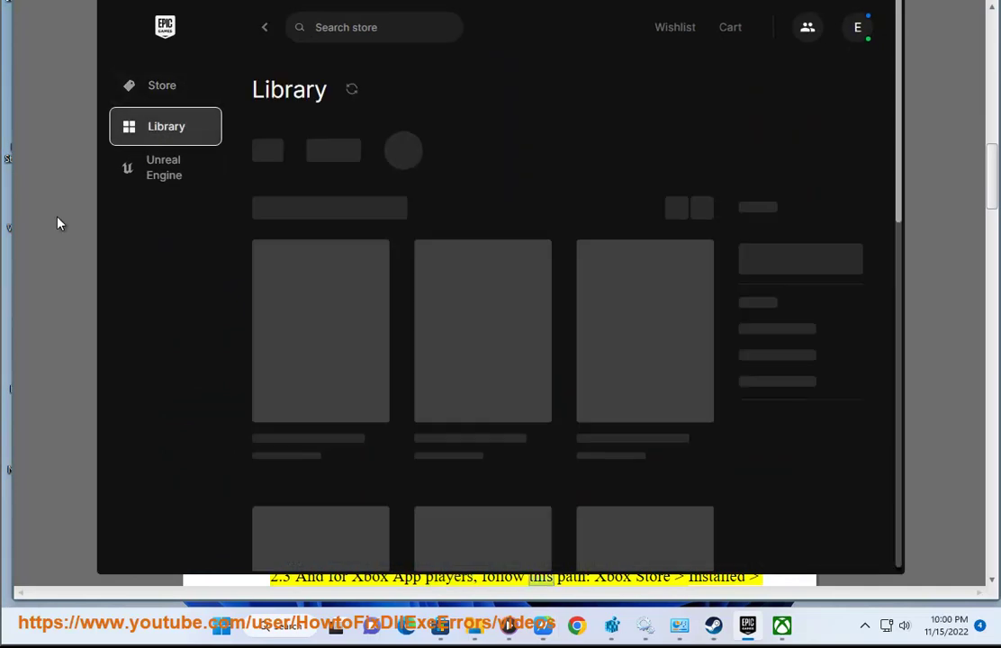
left_click(45, 187)
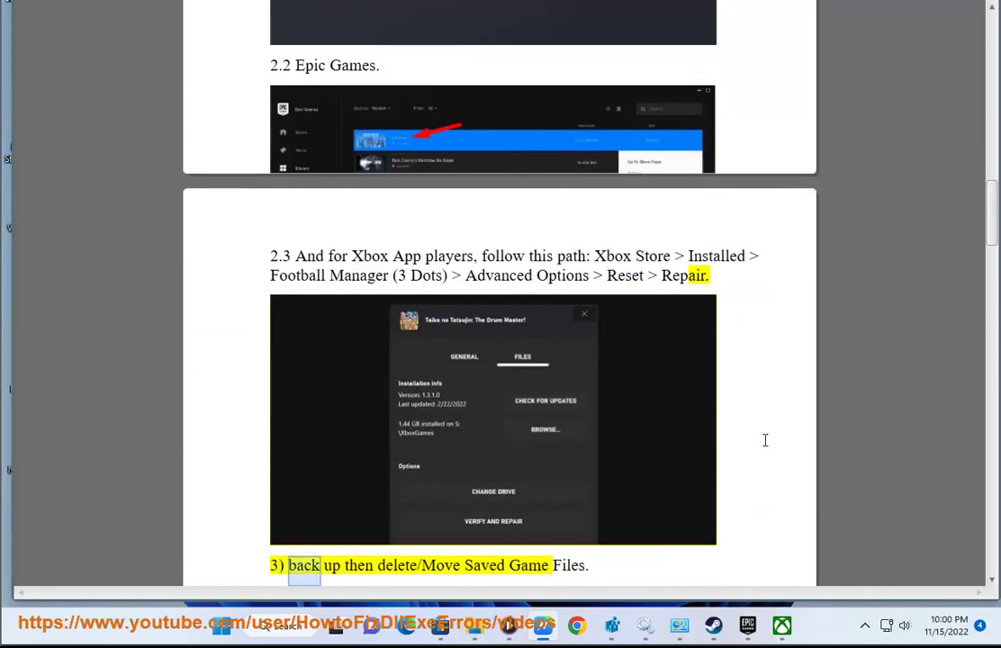
- Switch to the Xbox app, look through its update notes, and dismiss them with the window maximized
left_click(779, 633)
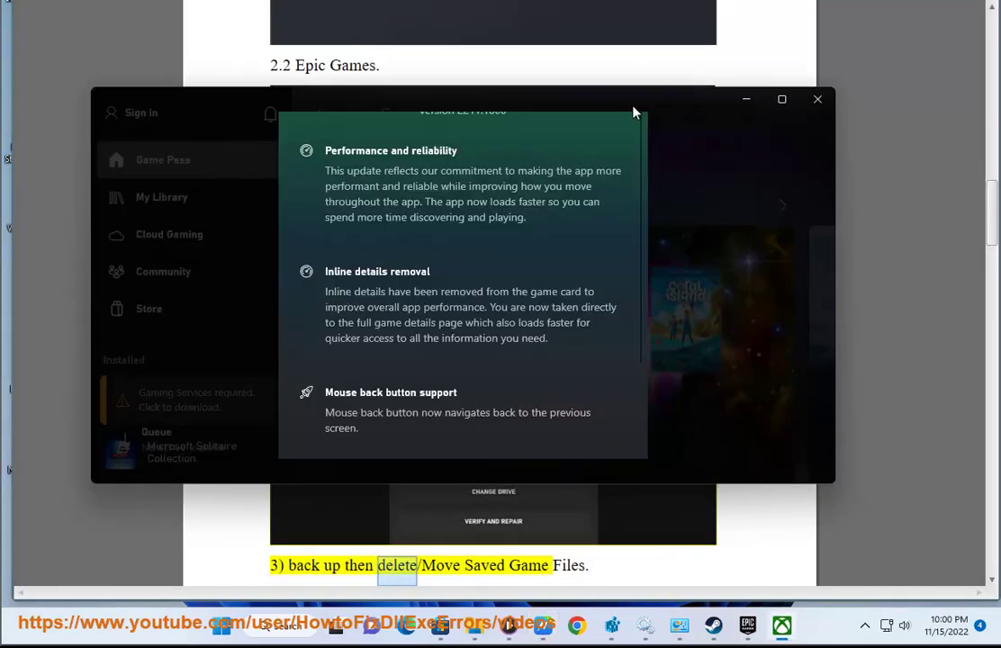
scroll(542, 420, "down", 4)
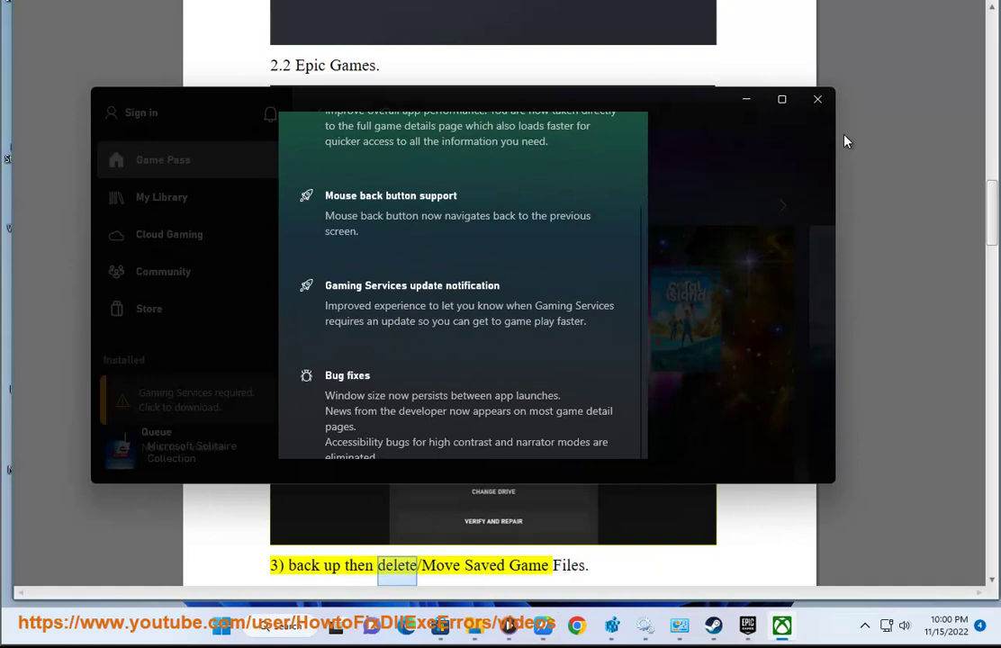
left_click(780, 100)
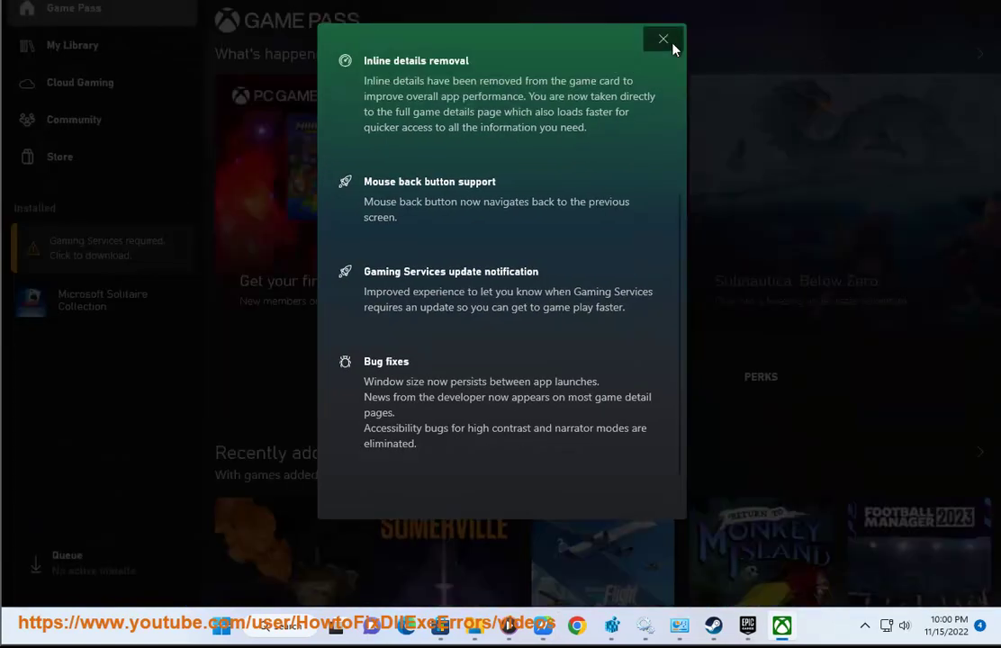
left_click(663, 40)
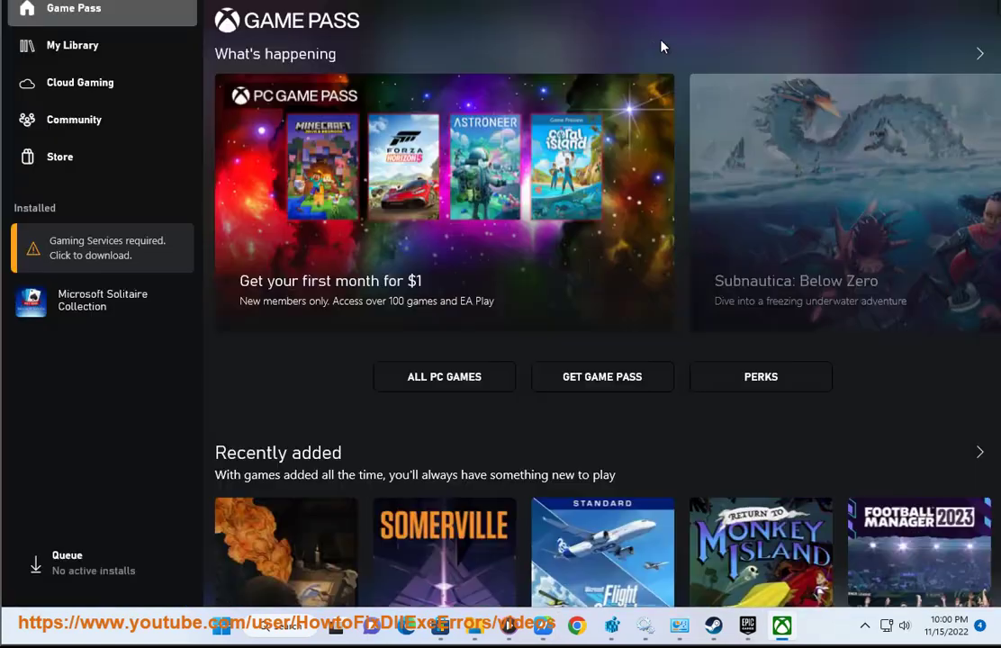
- Open Microsoft Solitaire Collection from the Xbox library and look over its management options
left_click(67, 49)
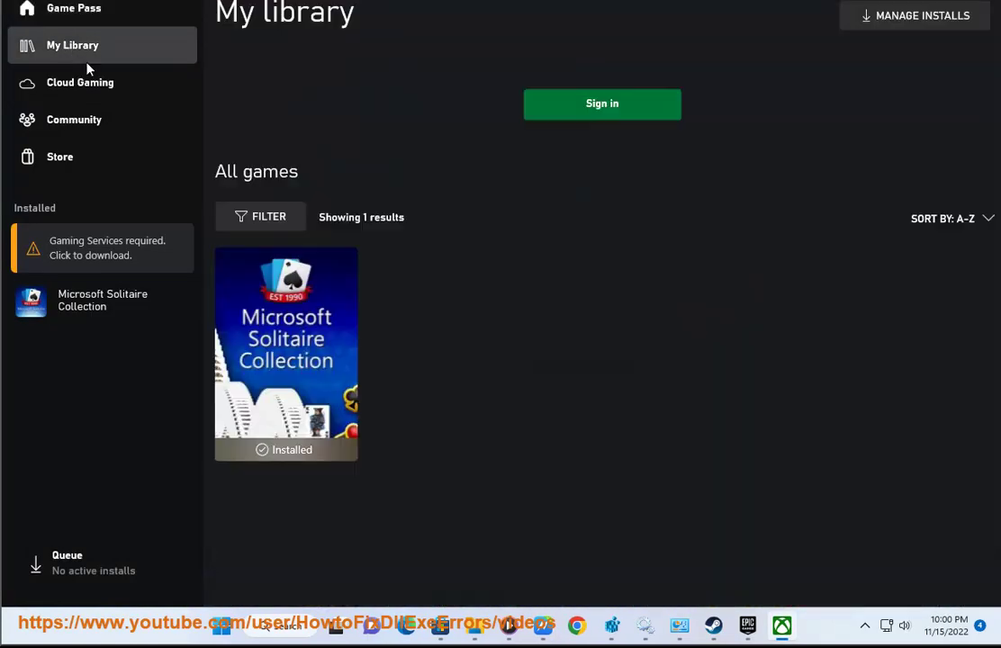
left_click(324, 305)
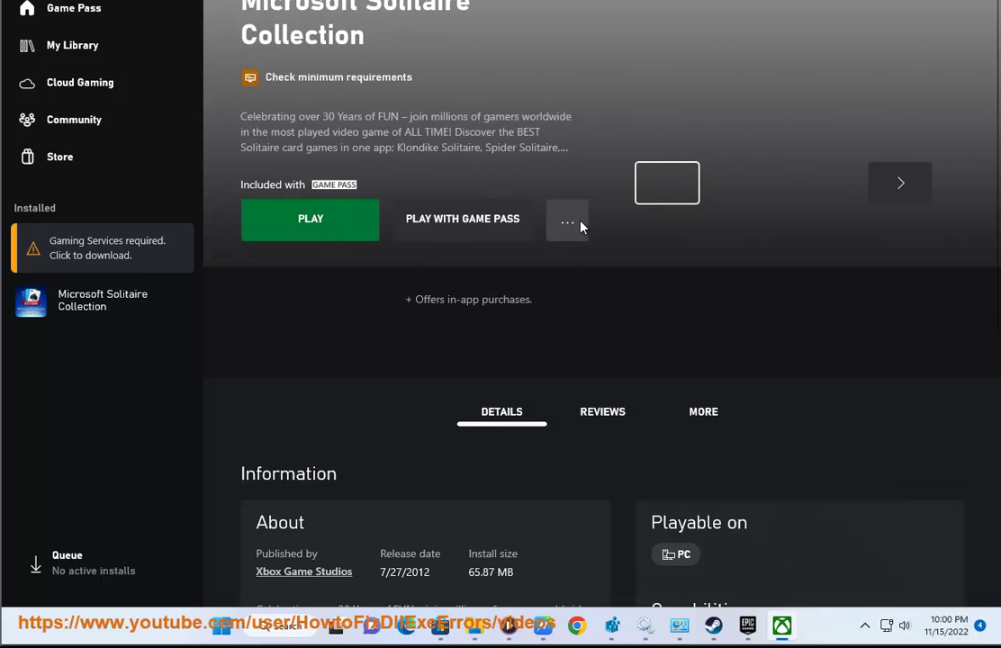
left_click(581, 225)
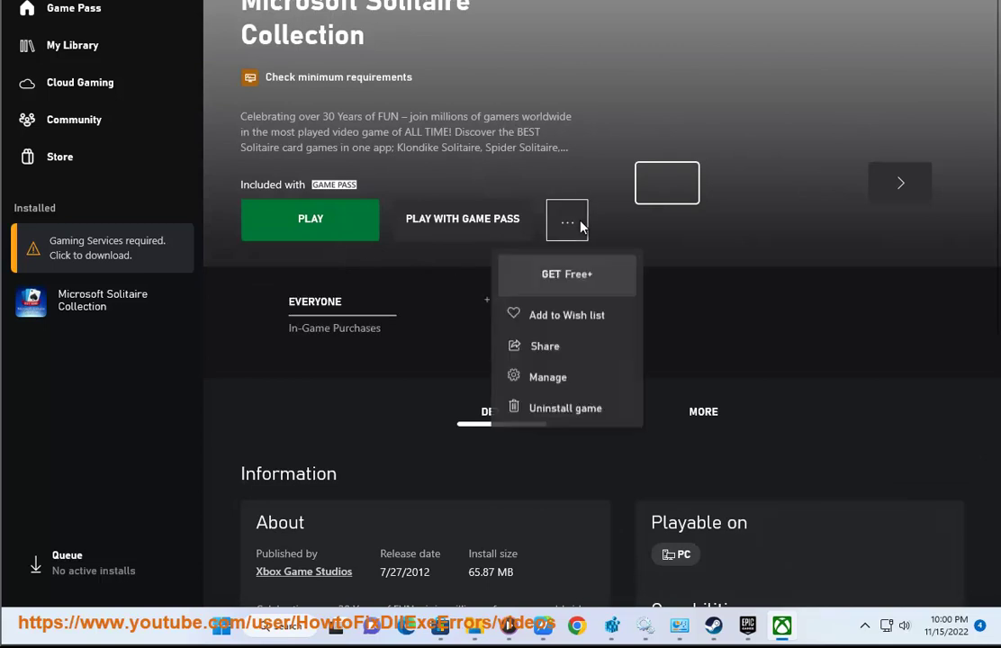
left_click(565, 382)
left_click(554, 122)
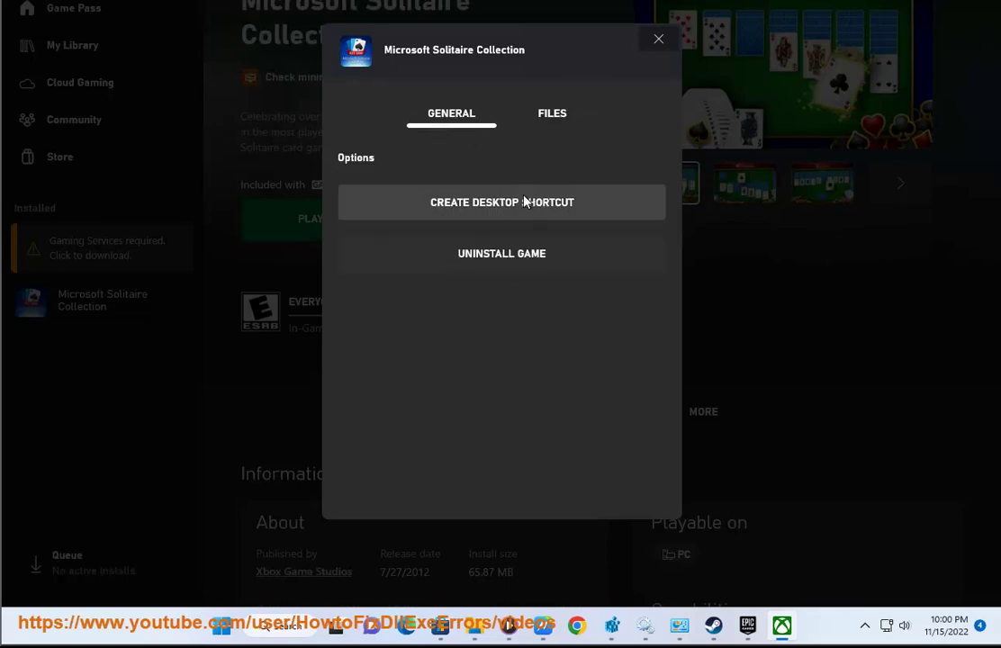
left_click(666, 42)
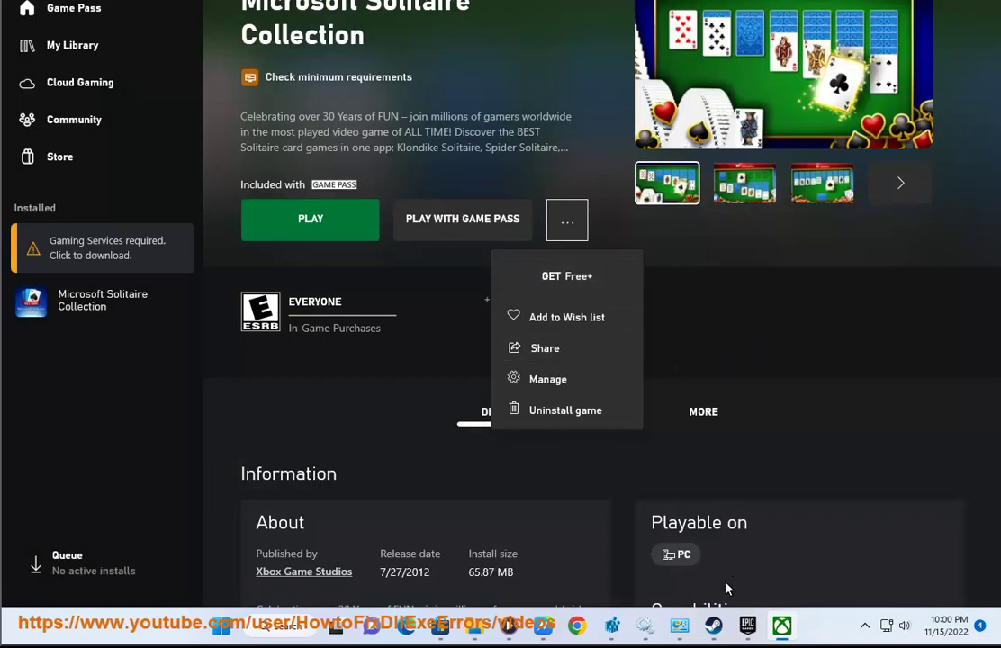
- Compare with the document's Xbox repair instructions, and examine the Files installation info in the Microsoft Solitaire Collection management options
key("alt+Tab")
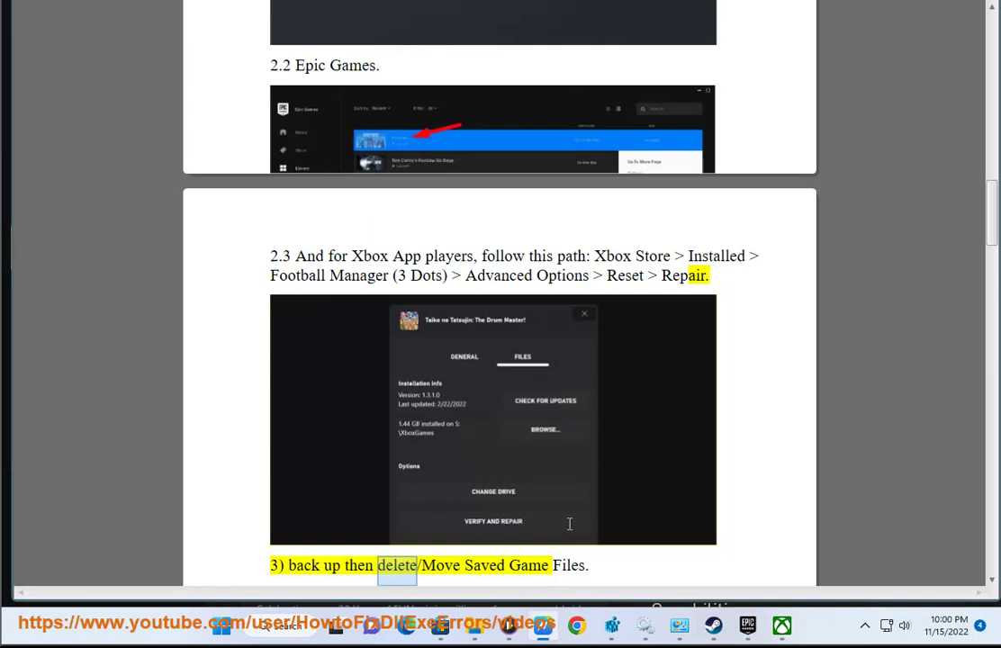
key("alt+Tab")
left_click(562, 239)
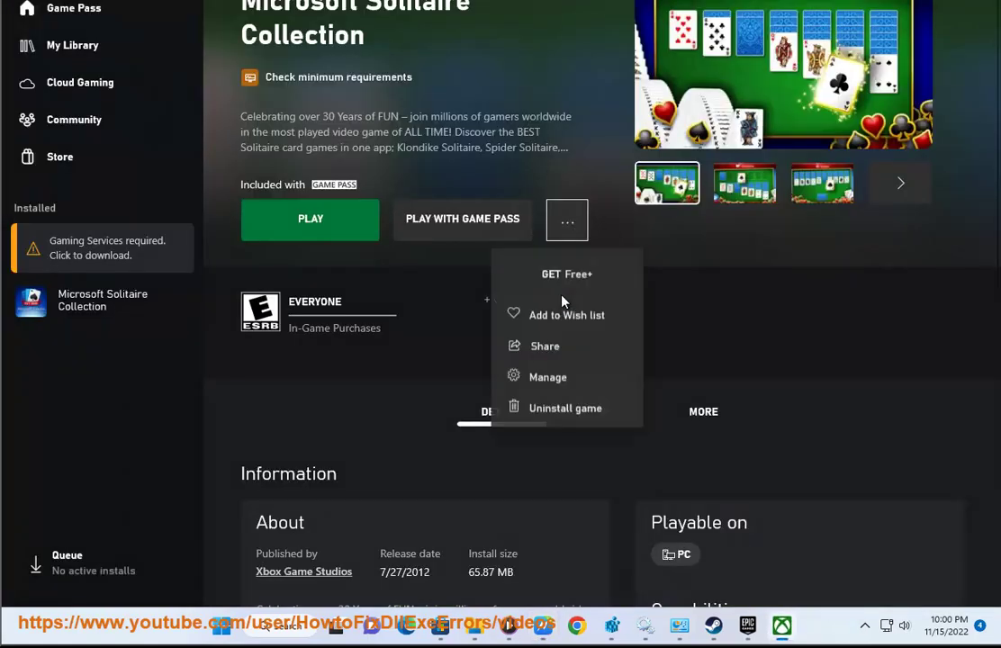
left_click(572, 391)
left_click(553, 115)
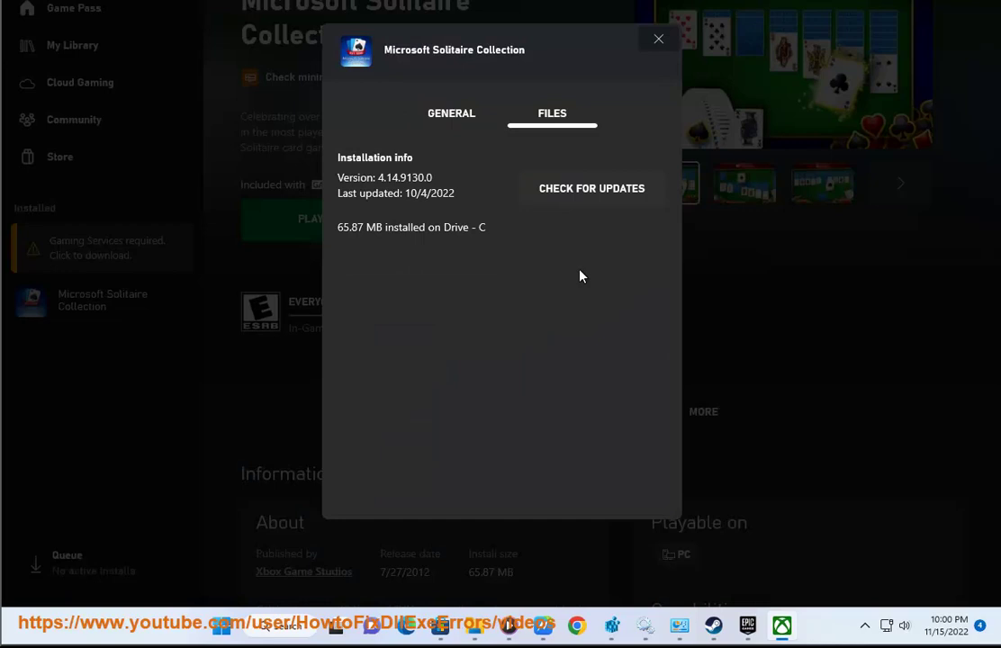
left_click(659, 41)
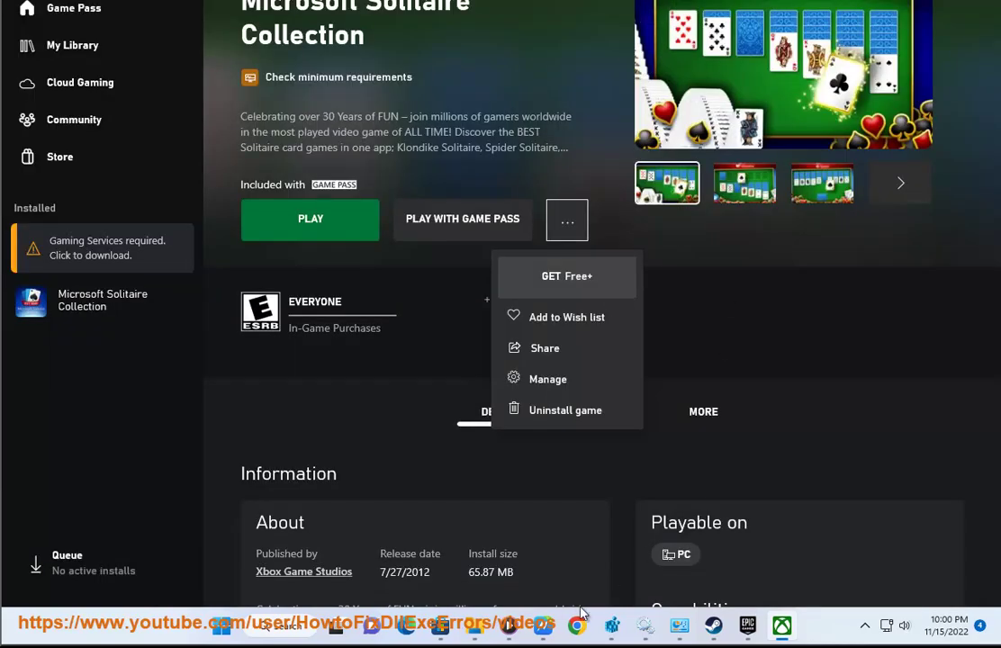
left_click(543, 625)
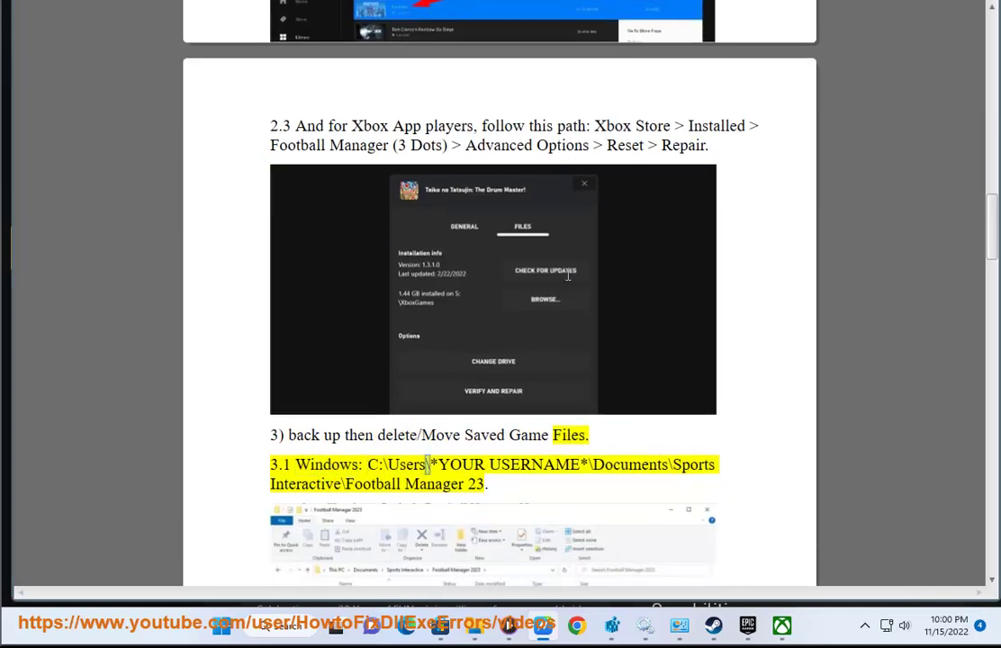
- Switch to File Explorer, view the saved-game location in the Documents folder, and return to the document
left_click(475, 625)
left_click(171, 333)
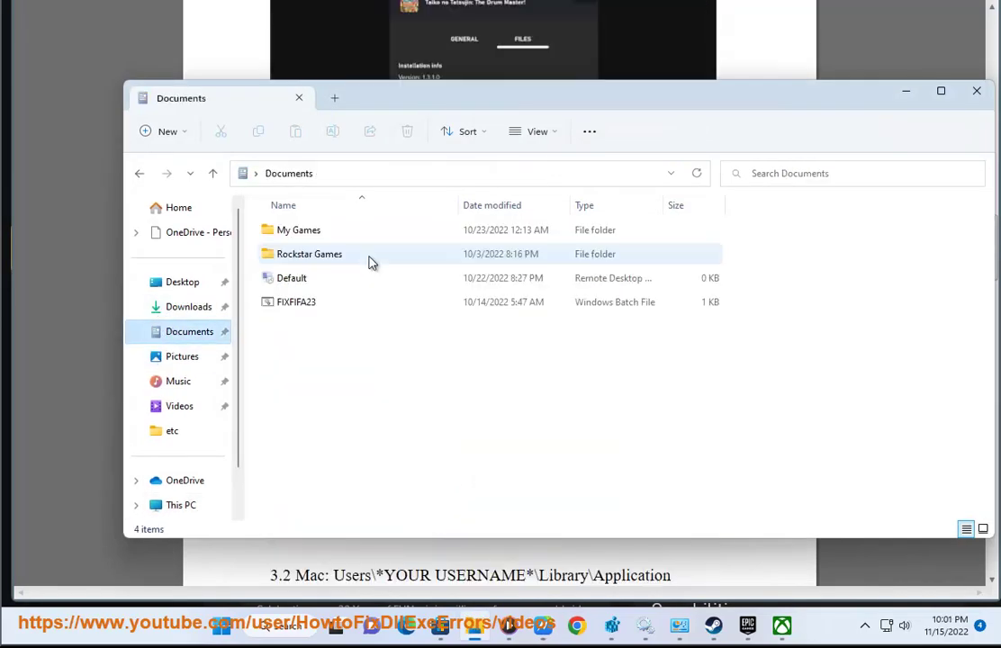
left_click(339, 258)
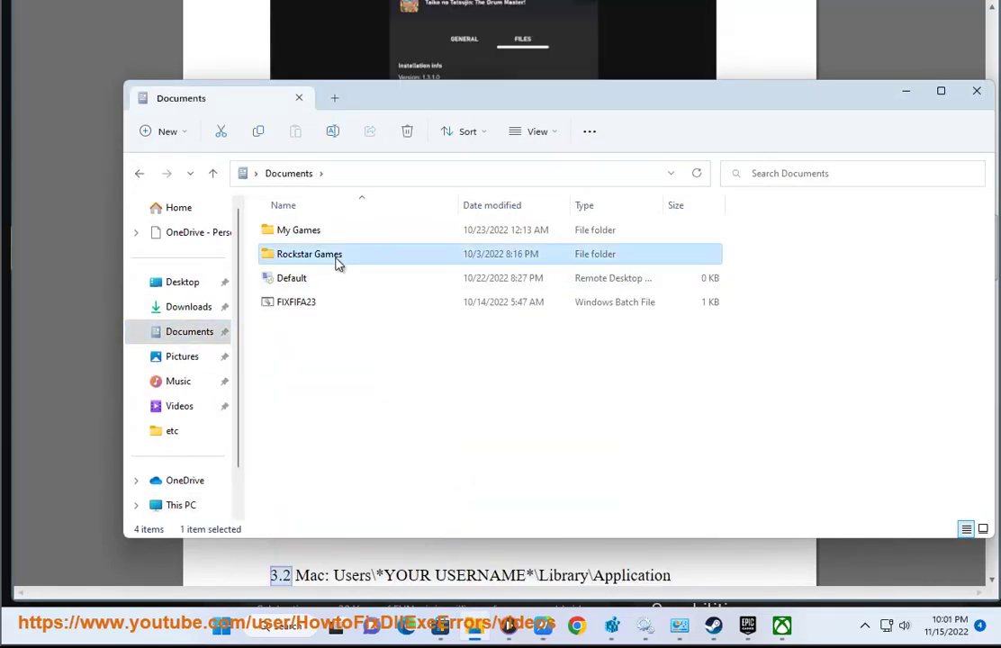
left_click(110, 344)
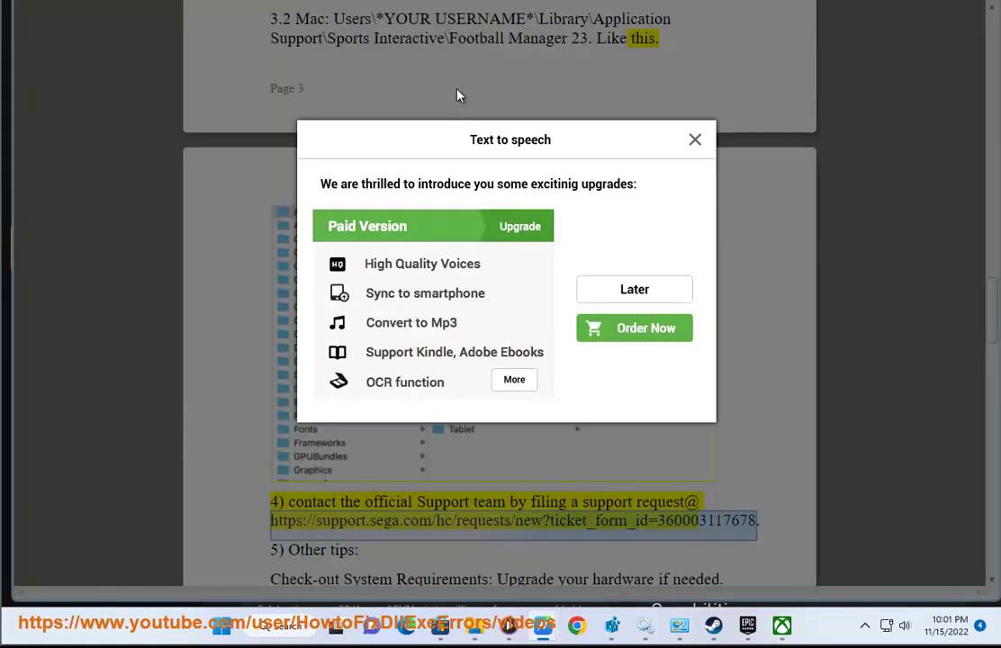
- Dismiss the text-to-speech upgrade offer and copy "Football Manager 23" from the Windows saved-game path in the document
left_click(695, 139)
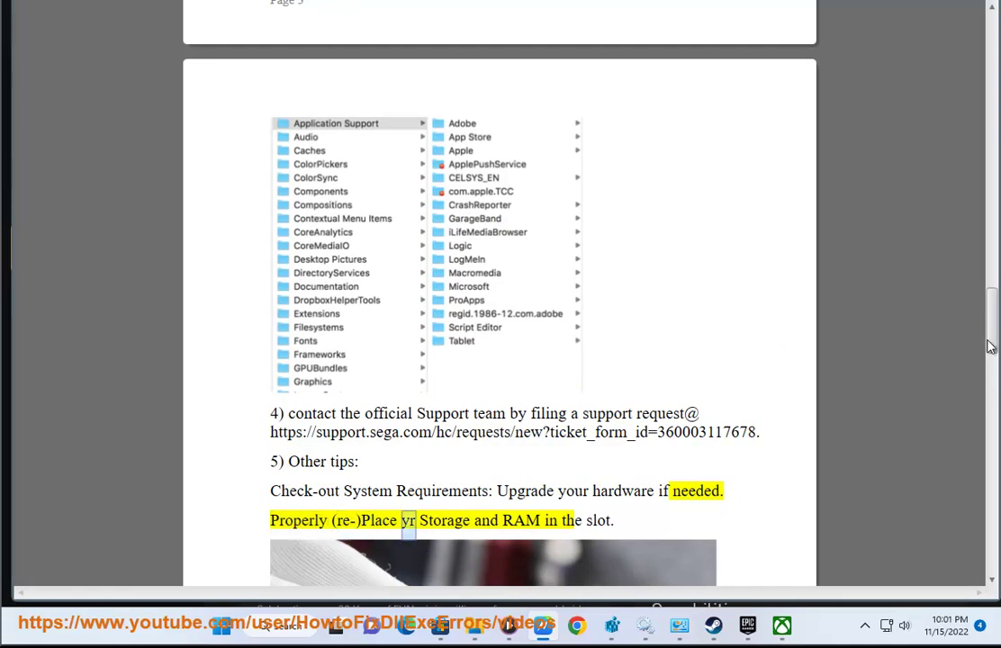
left_click_drag(991, 347, 988, 255)
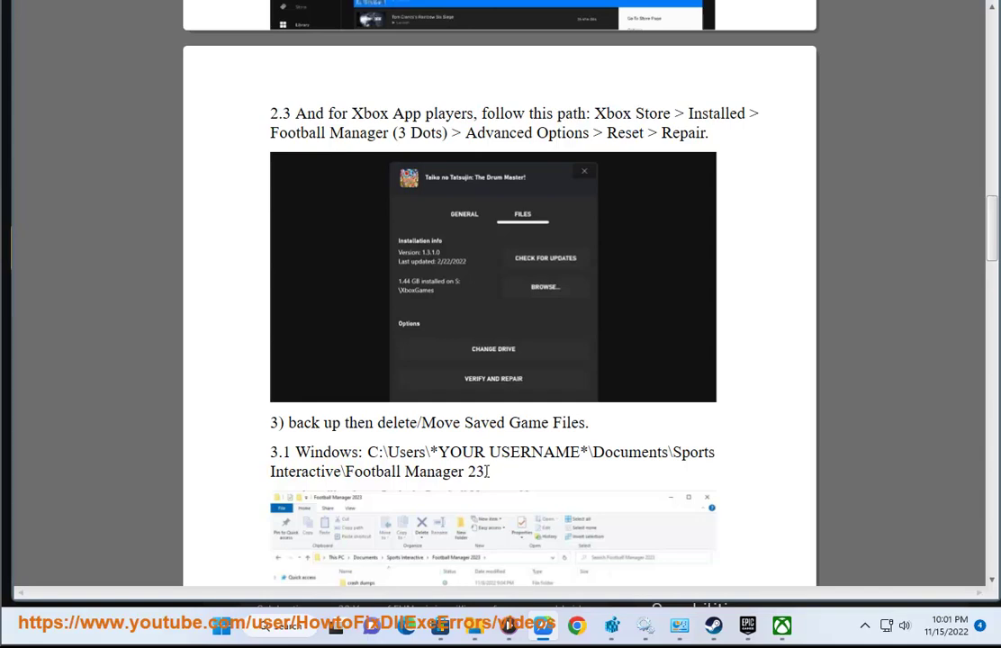
left_click_drag(487, 471, 346, 468)
key("ctrl+c")
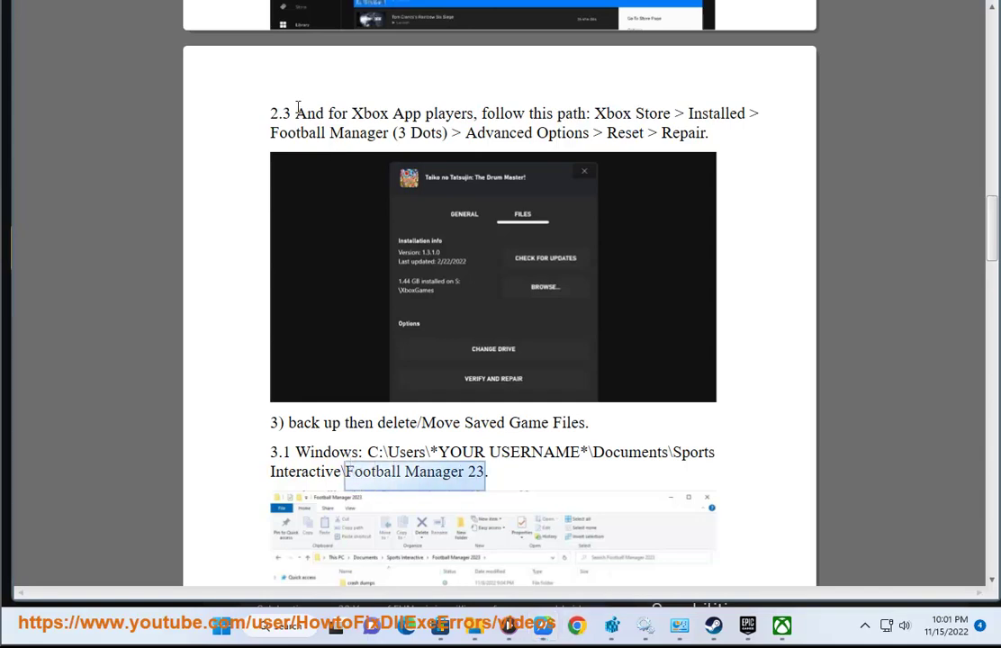
- Switch to a new Chrome window and search Google for "football manager 23 system requirements" using the copied game name
key("ctrl+n")
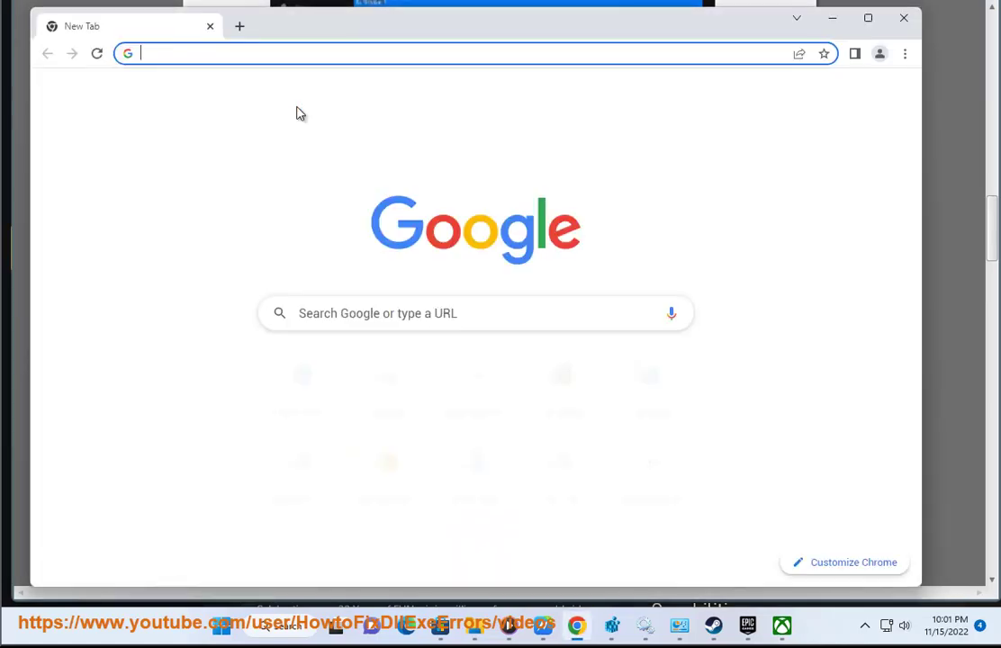
key("ctrl+v")
type("SYSTEM")
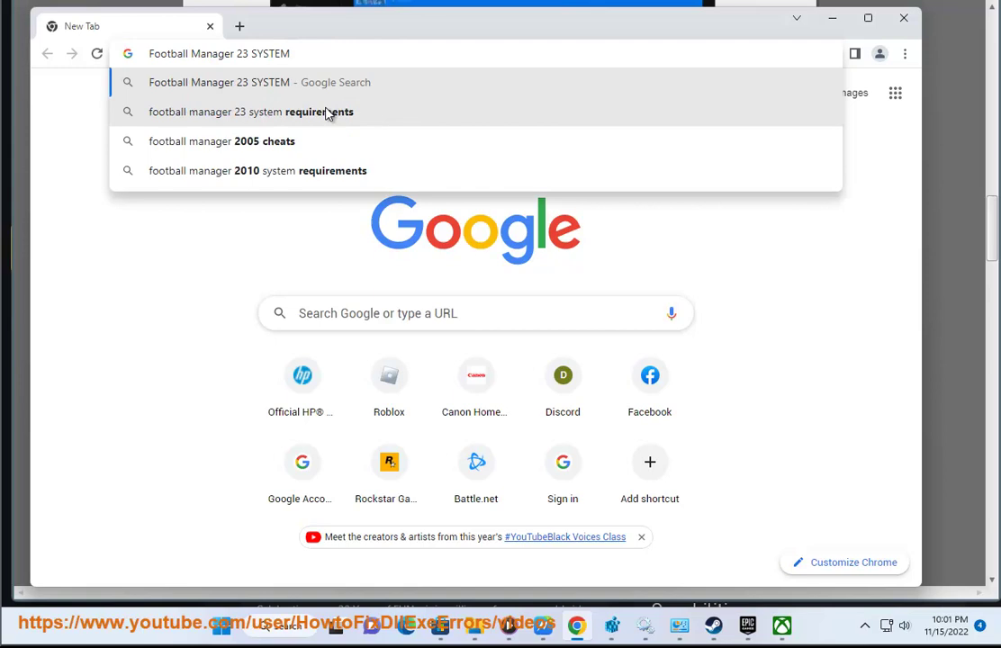
left_click(326, 111)
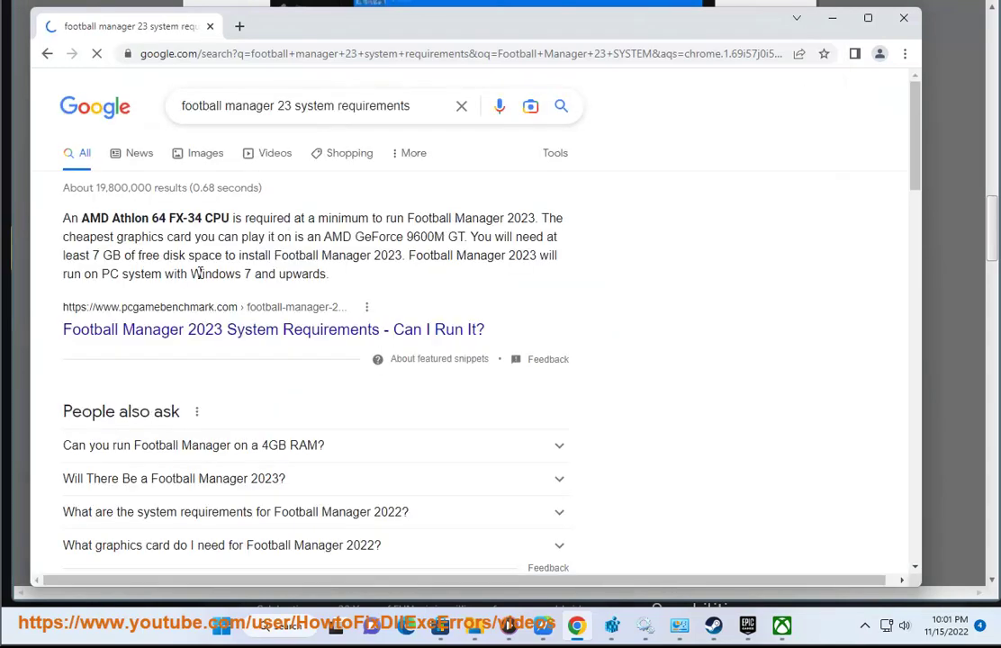
- Examine the system requirements in the "Football Manager 2023 on Steam" search result, and return to the document
scroll(200, 273, "down", 3)
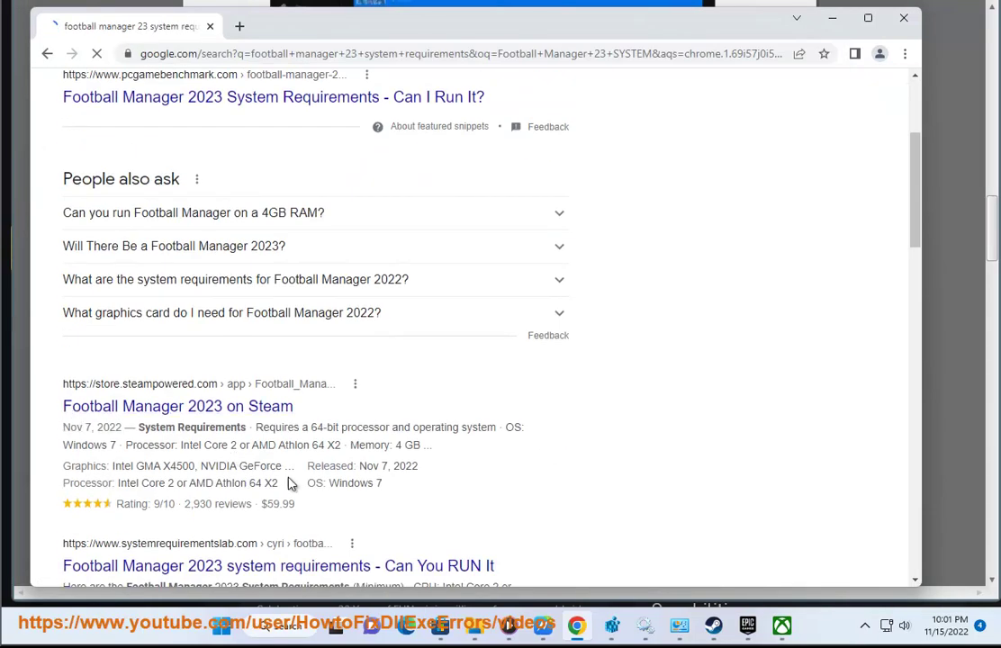
left_click_drag(253, 427, 54, 436)
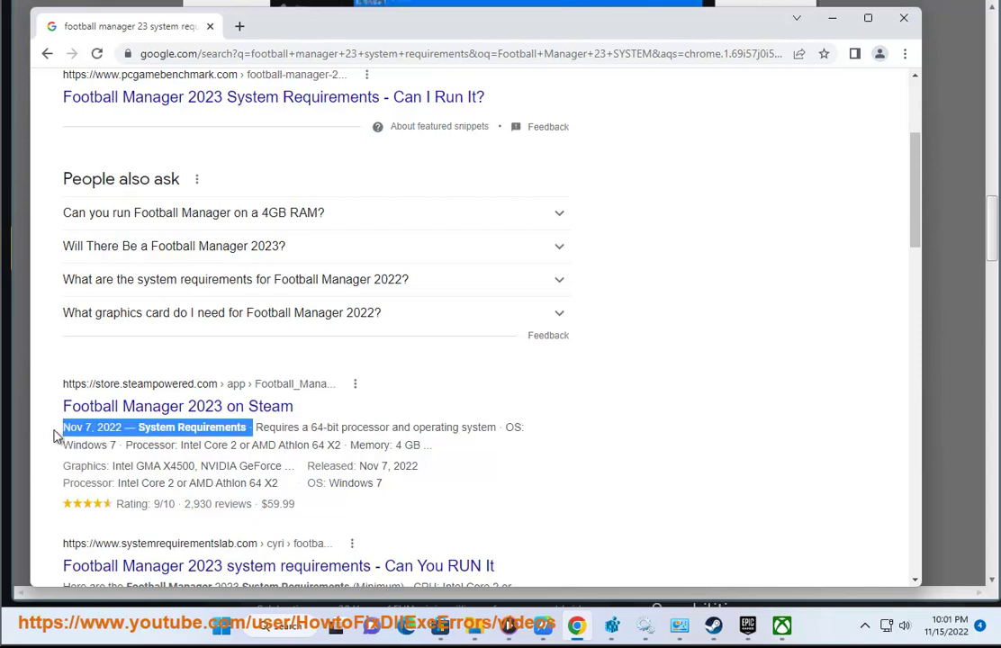
left_click(517, 593)
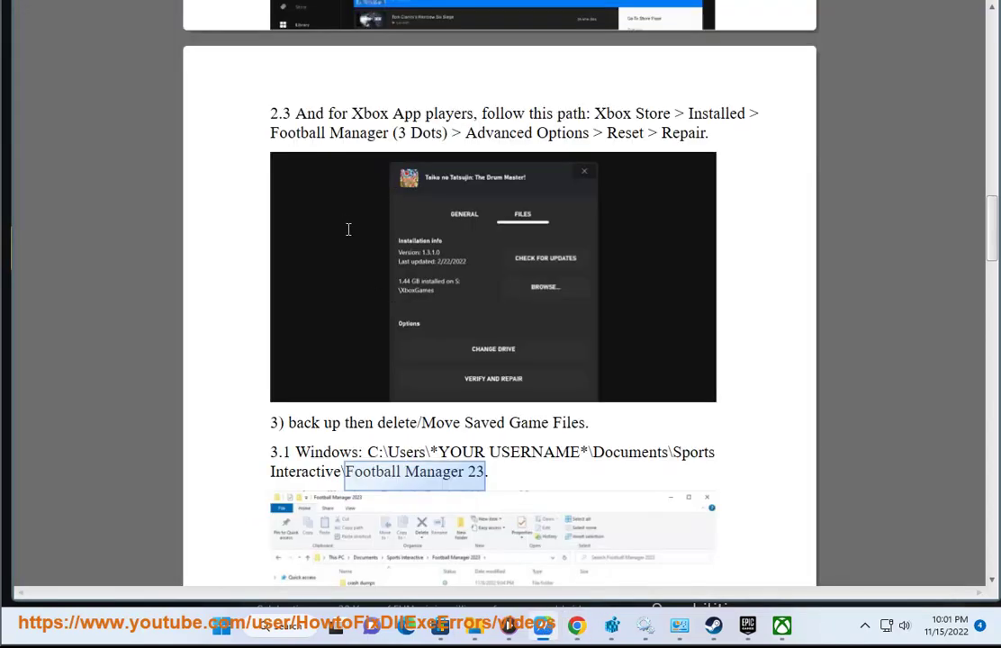
- Find the document's GPU driver tip, launch Avast Driver Updater to scan the drivers again, and return to the document
scroll(494, 428, "down", 8)
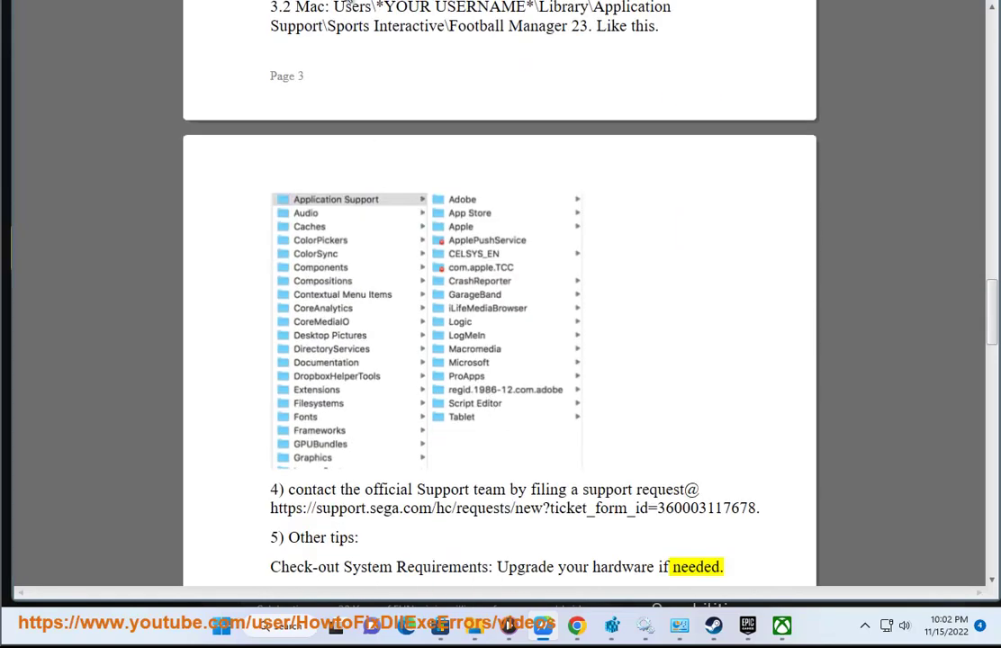
scroll(552, 248, "down", 5)
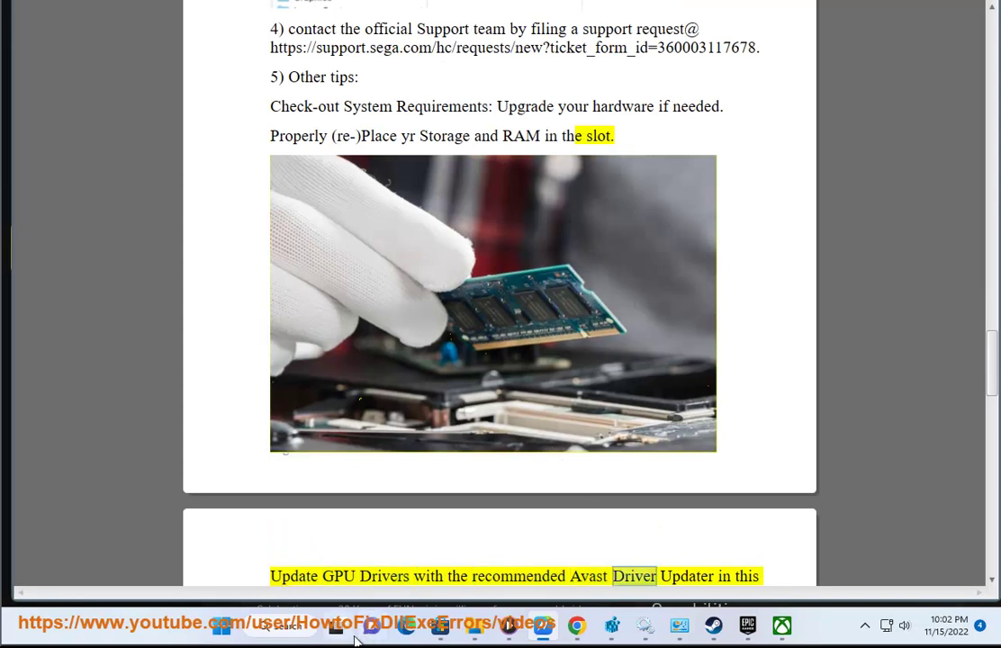
left_click(297, 625)
type("Avast Driver Updater")
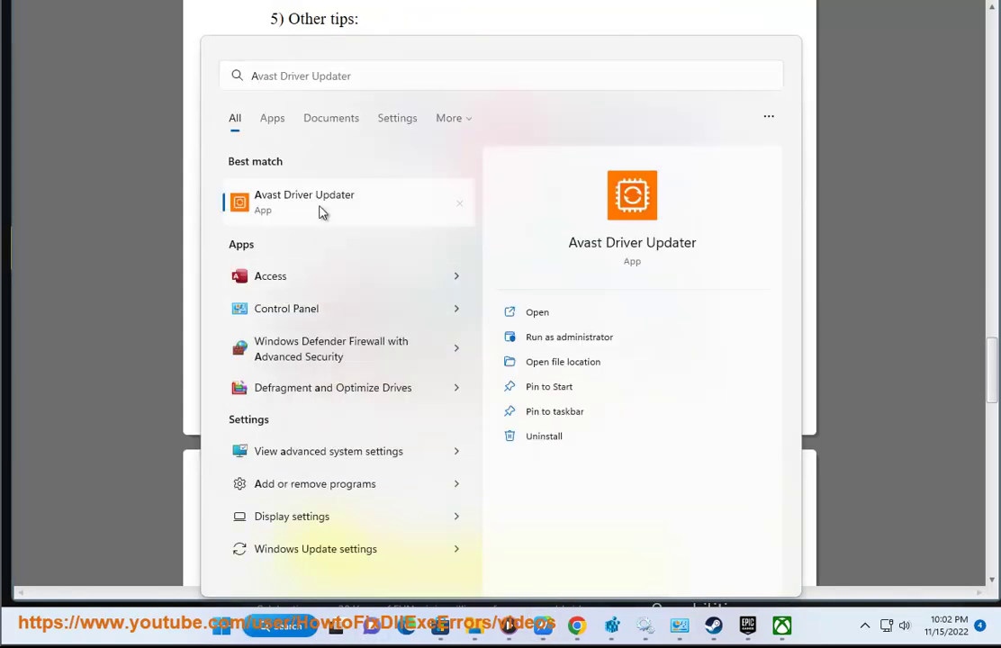
left_click(323, 212)
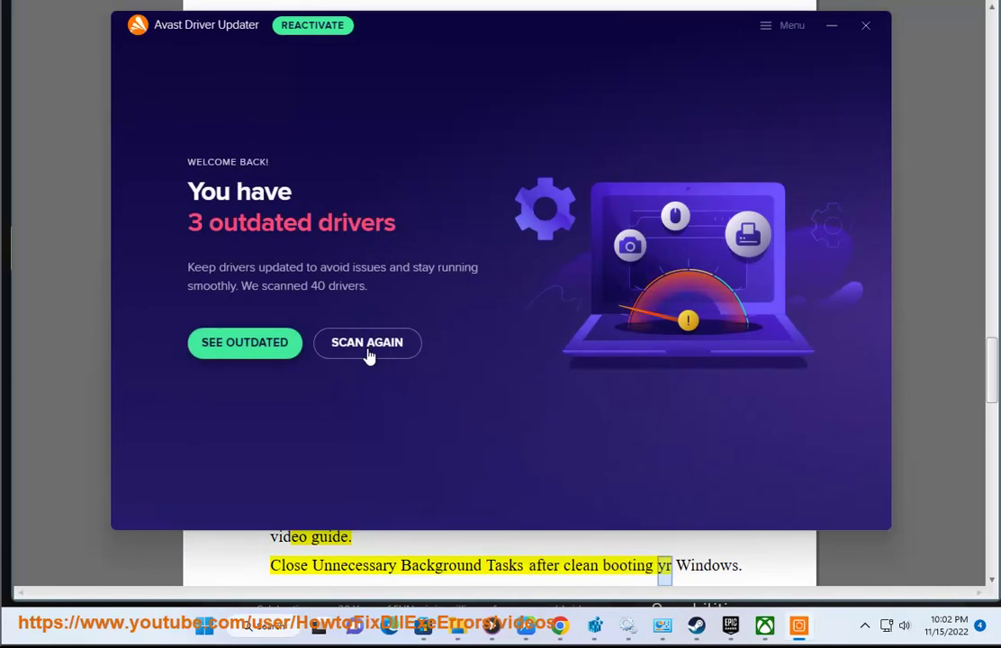
left_click(366, 343)
key("alt+Tab")
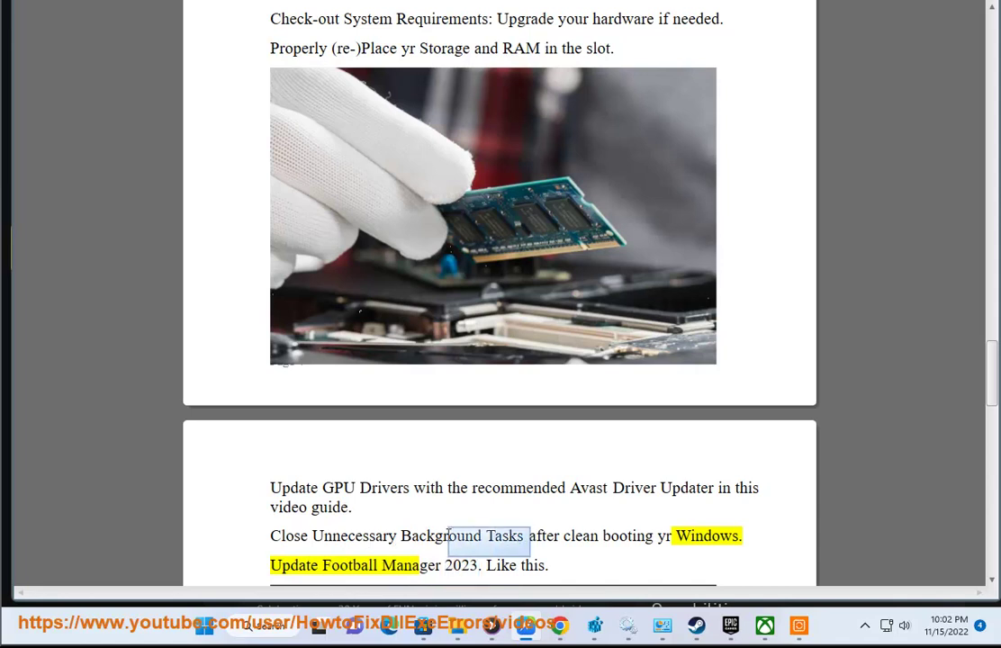
- Switch to Chrome, search Google for "windows clean boot", and highlight the Microsoft Support result on performing a clean boot
left_click(560, 624)
scroll(324, 184, "up", 5)
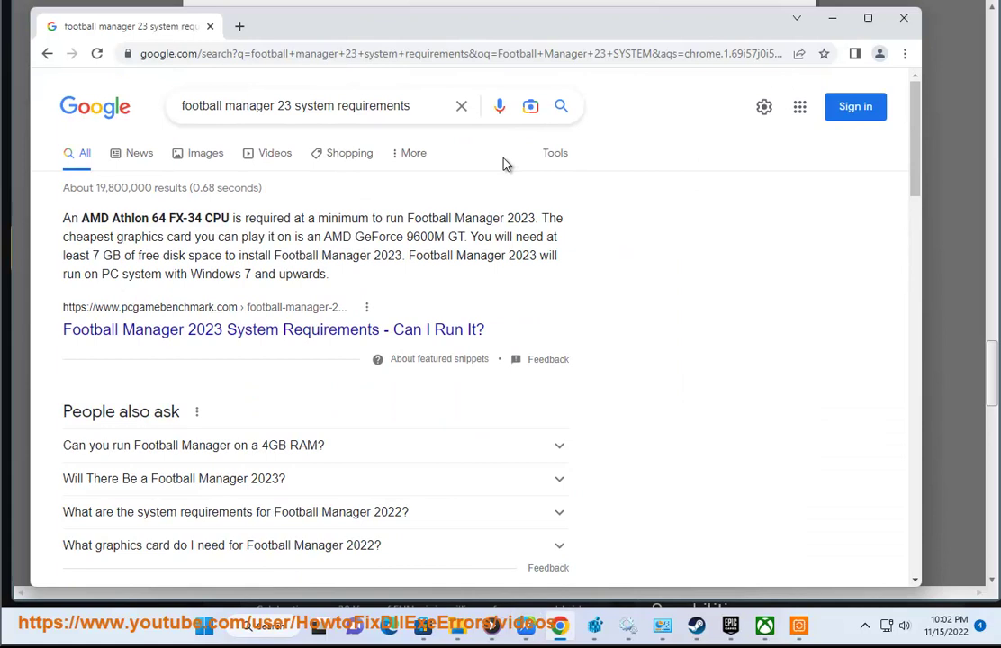
left_click(462, 106)
type("WINDOW")
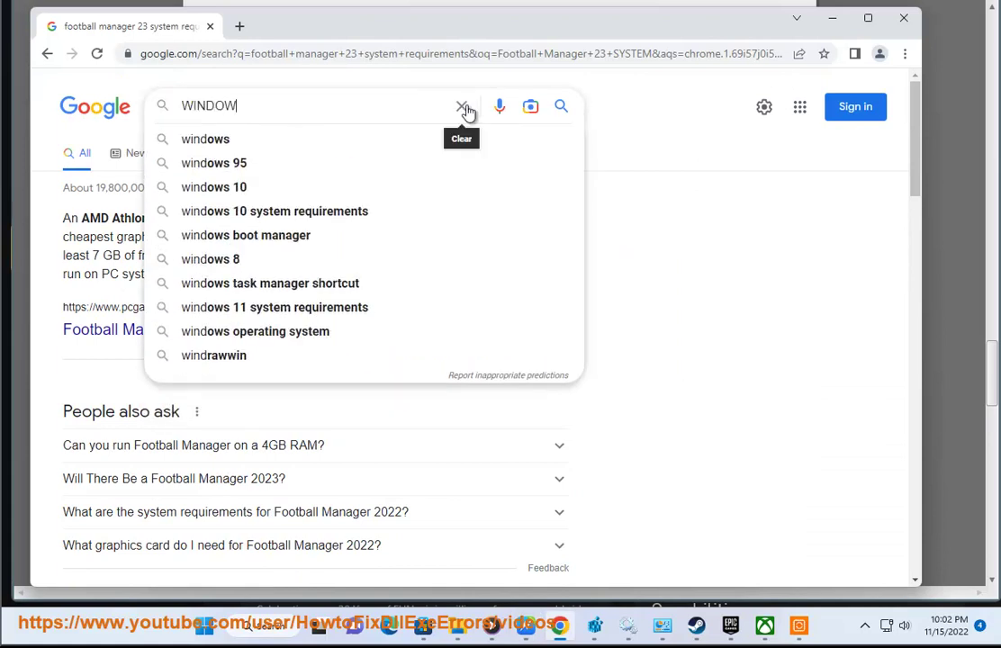
type("S CLE")
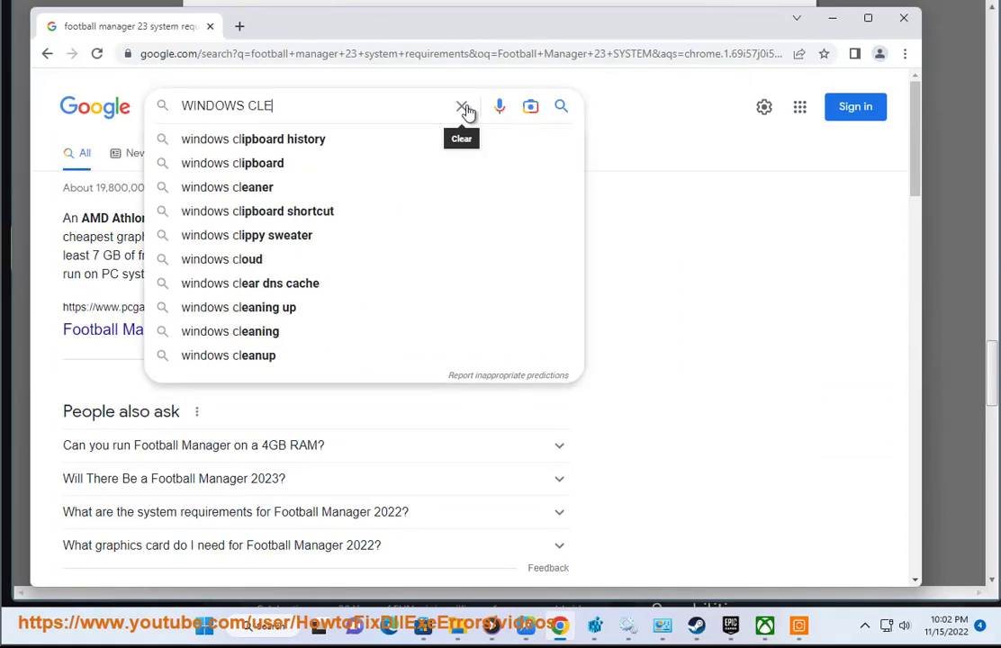
type("AN")
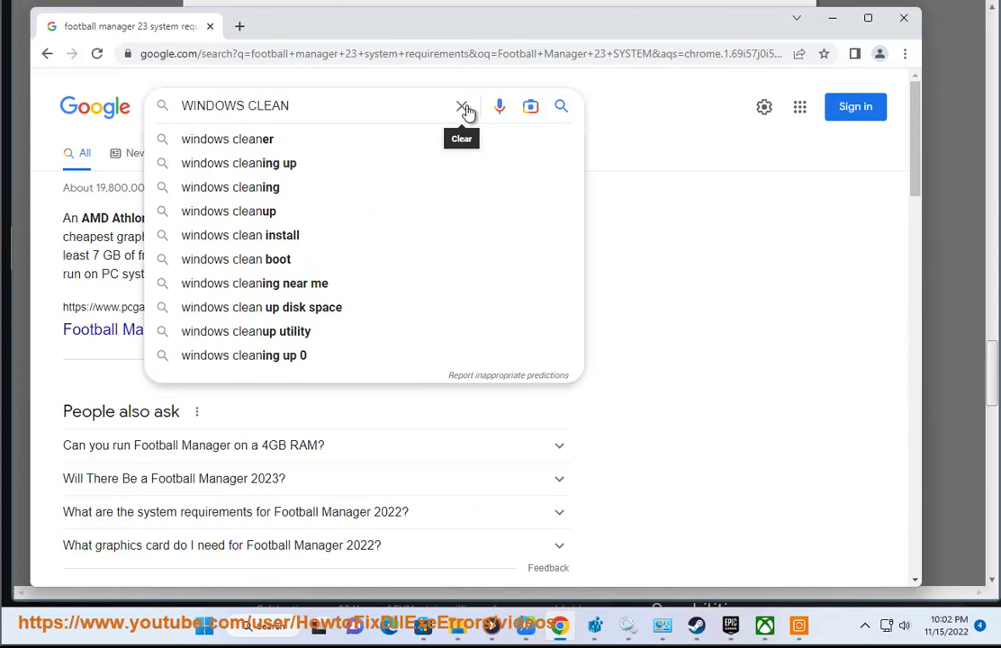
key("Down")
key("Down")
key("Down")
key("Down")
key("Down")
key("Down")
key("Return")
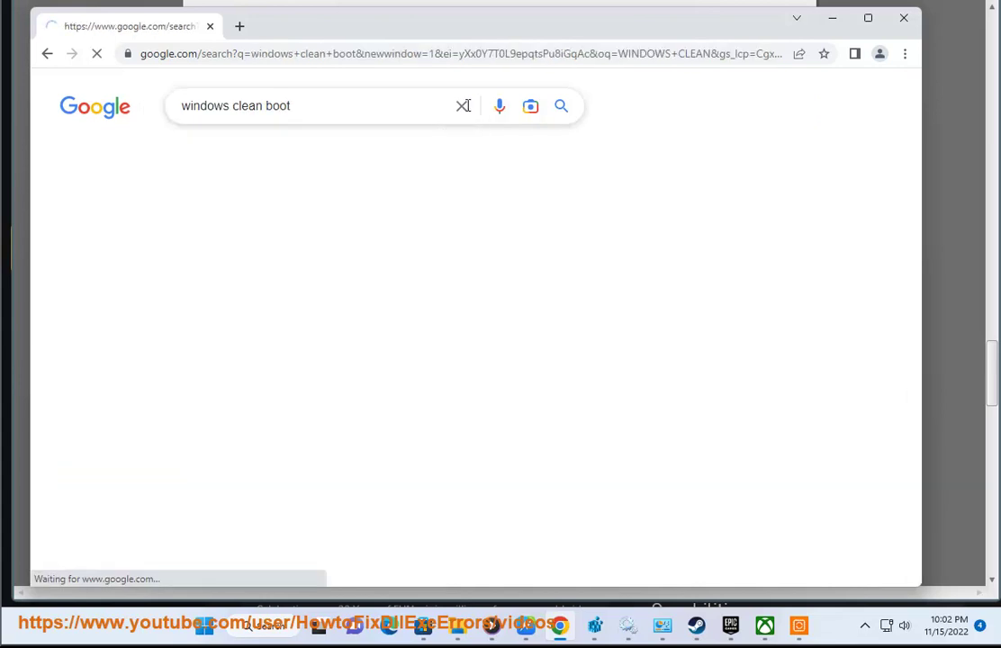
left_click_drag(365, 284, 82, 233)
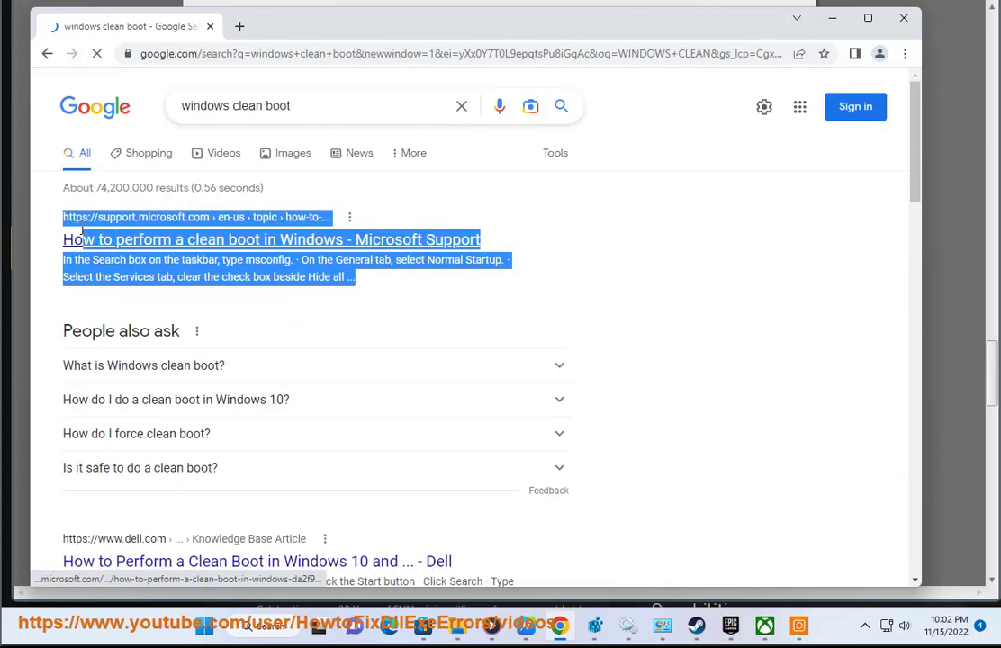
- Run MSCONFIG, try disabling all services with Microsoft services hidden, and discard the System Configuration changes
key("super+r")
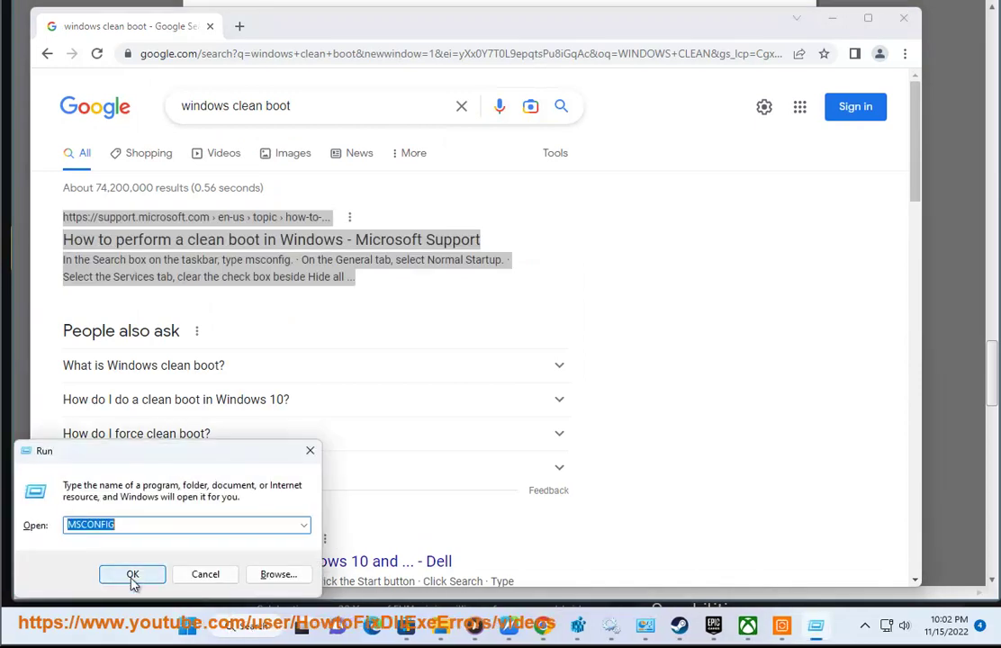
left_click(130, 574)
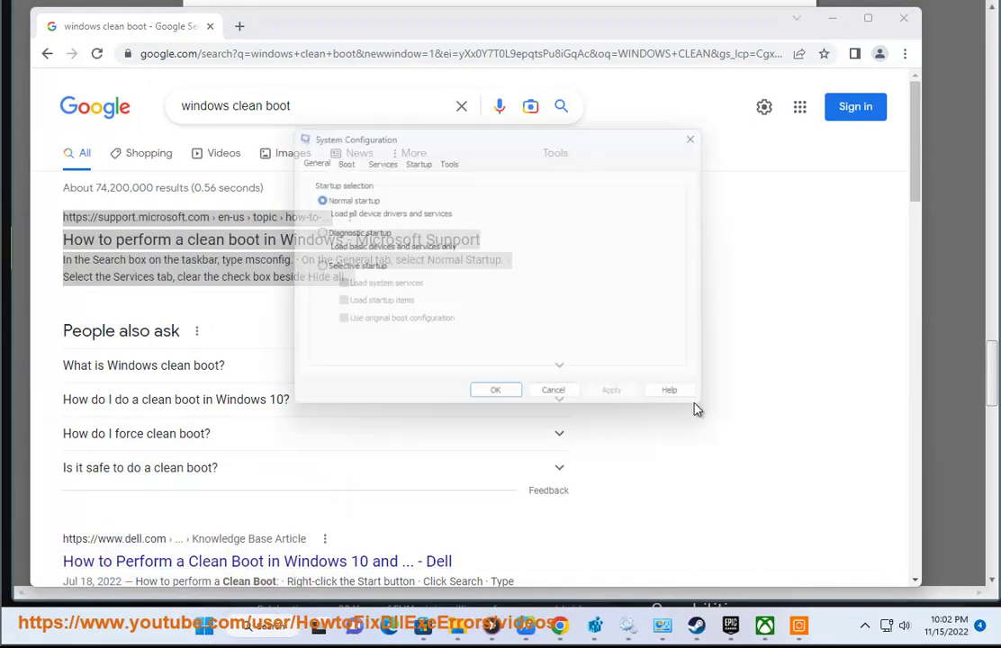
left_click(378, 158)
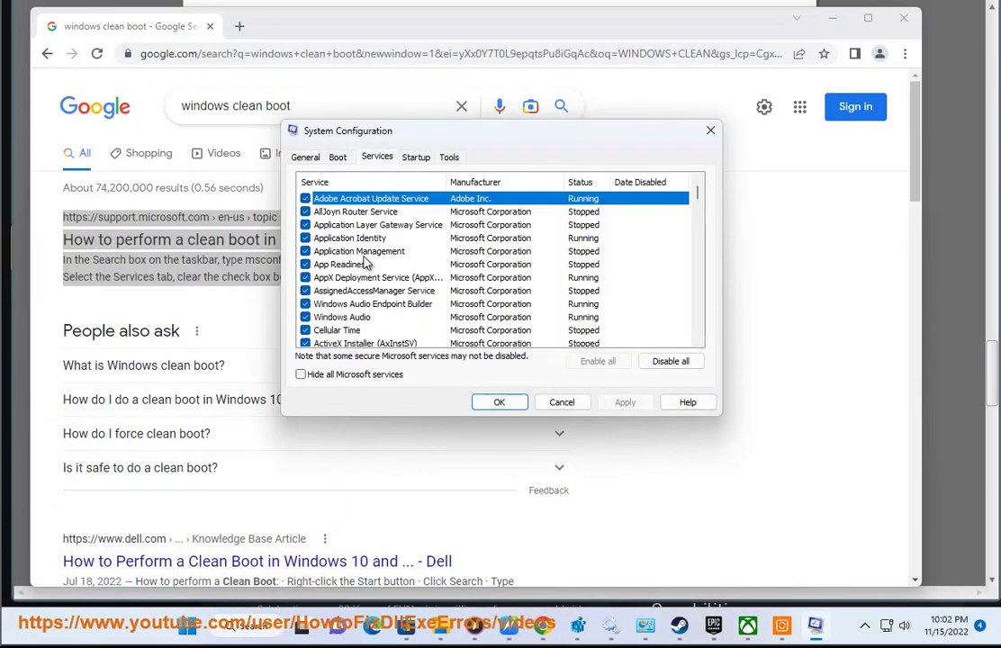
left_click(351, 376)
left_click(666, 362)
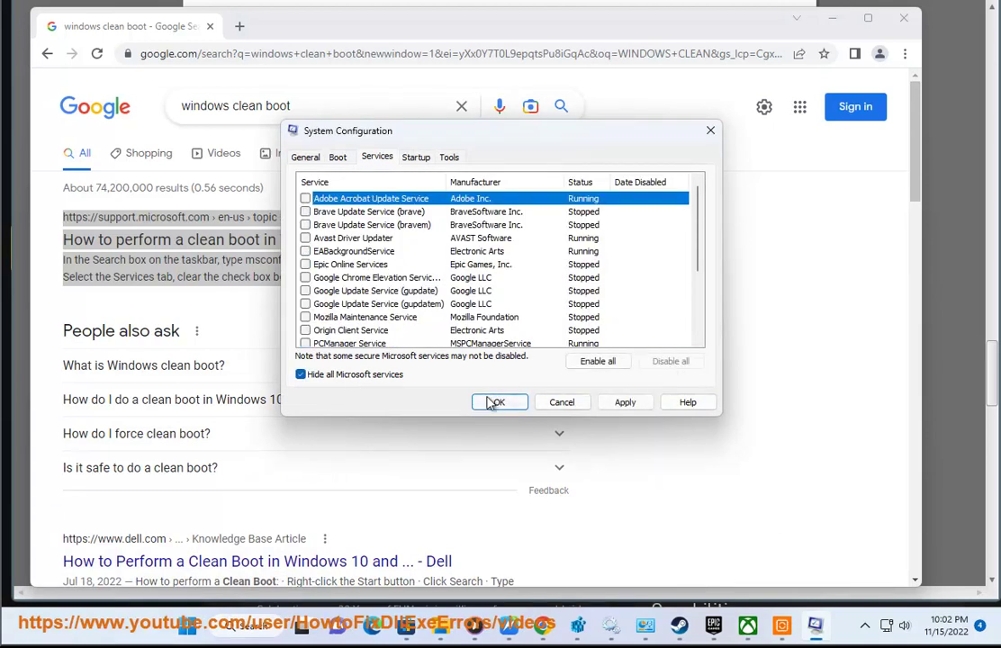
left_click(560, 402)
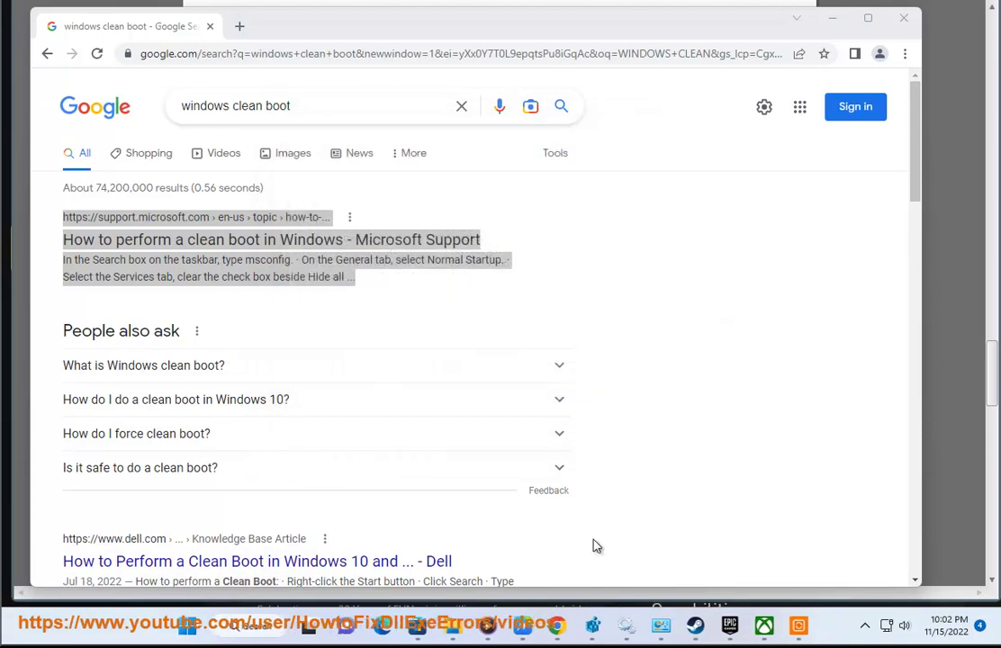
- Switch to Task Manager, review the enabled startup apps with SecurityHealthSystray selected, and return to the document
left_click(283, 628)
type("tas")
left_click(312, 203)
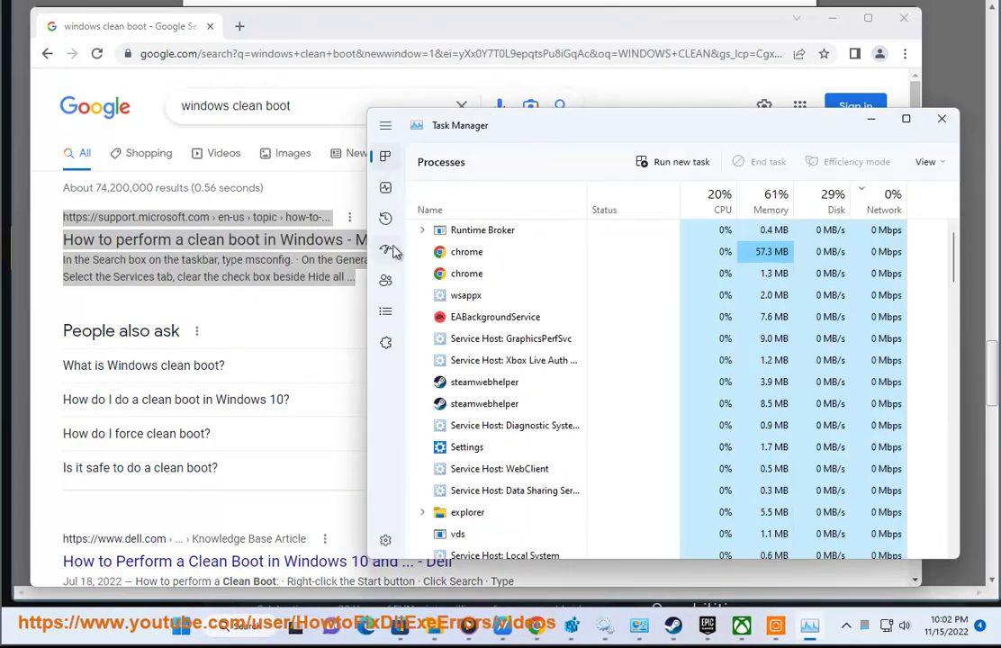
left_click(387, 250)
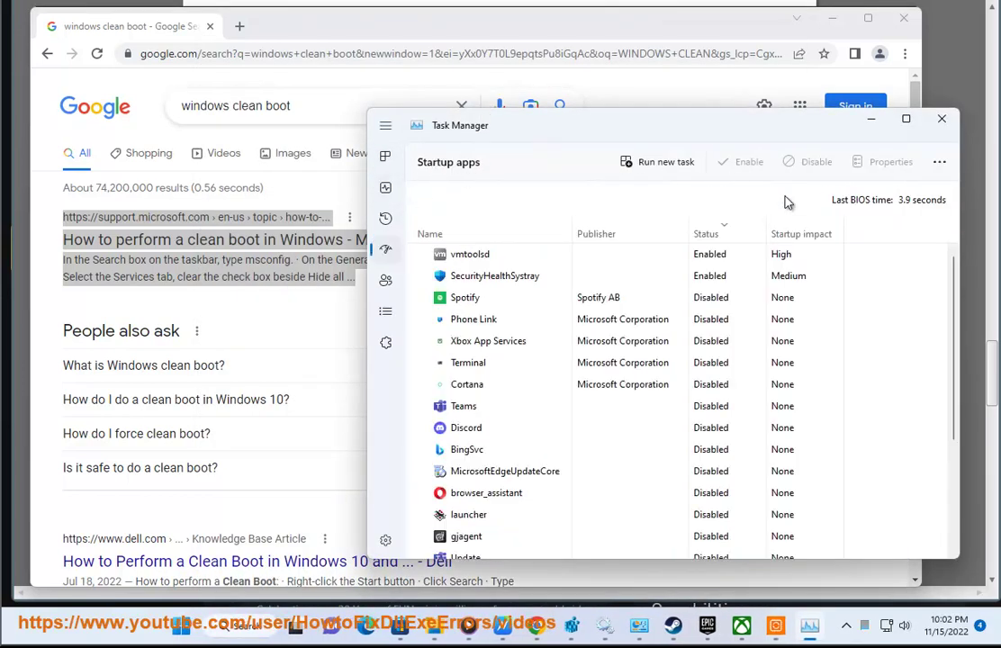
left_click(736, 279)
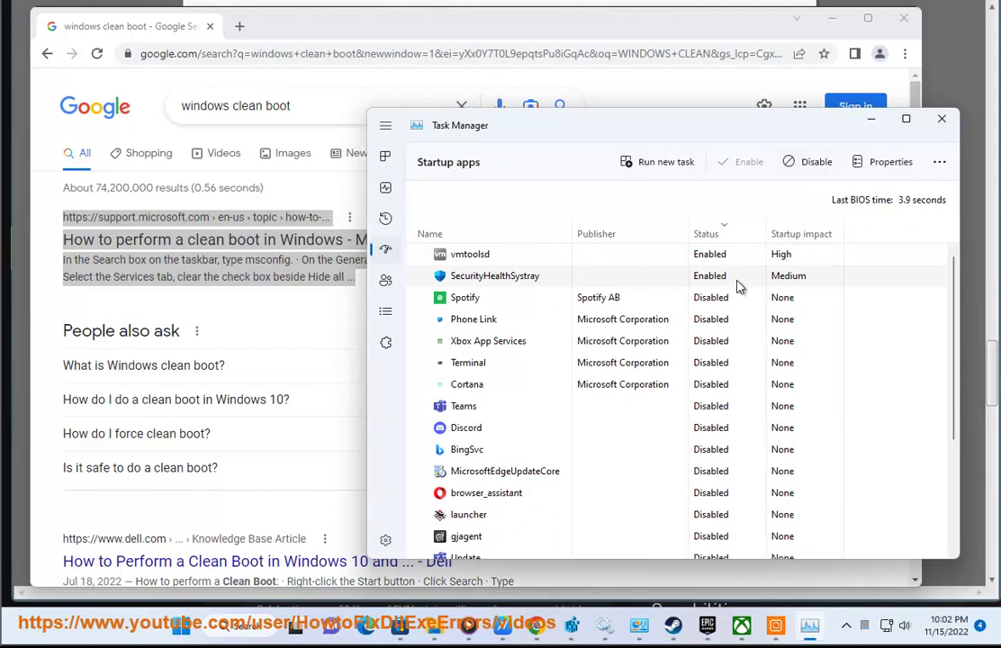
left_click(873, 124)
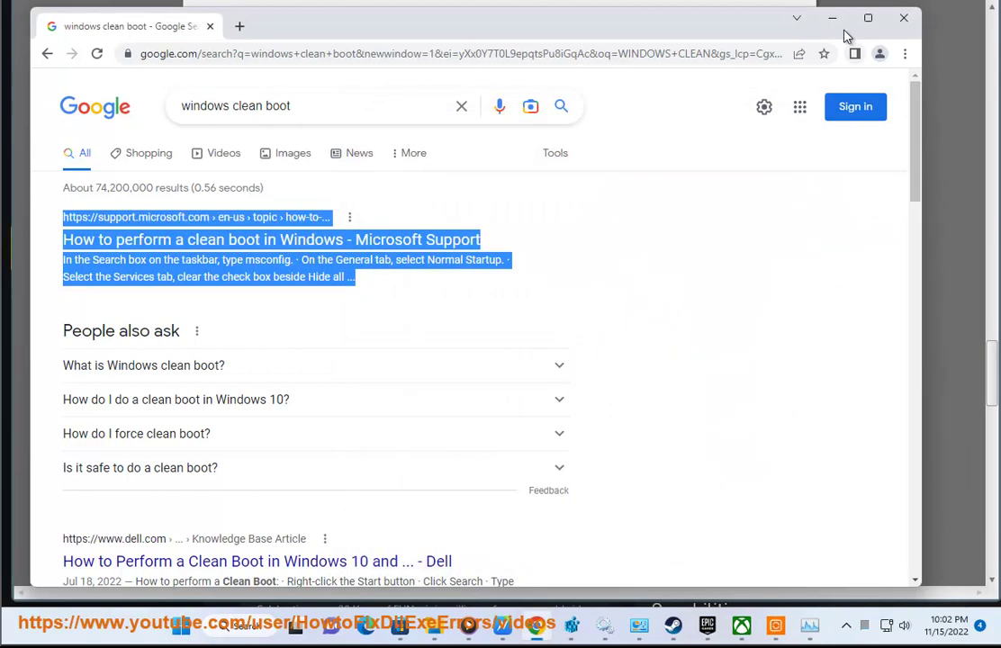
left_click(834, 19)
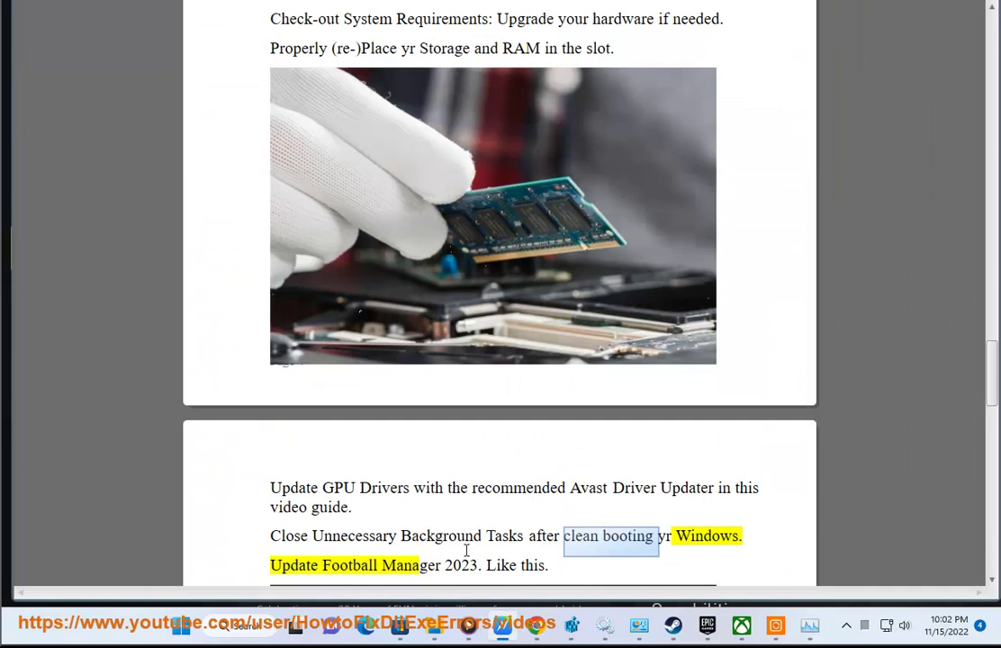
- Return to Task Manager, examine the running processes sorted by CPU and by memory usage, and go back to the document
key("alt+Tab")
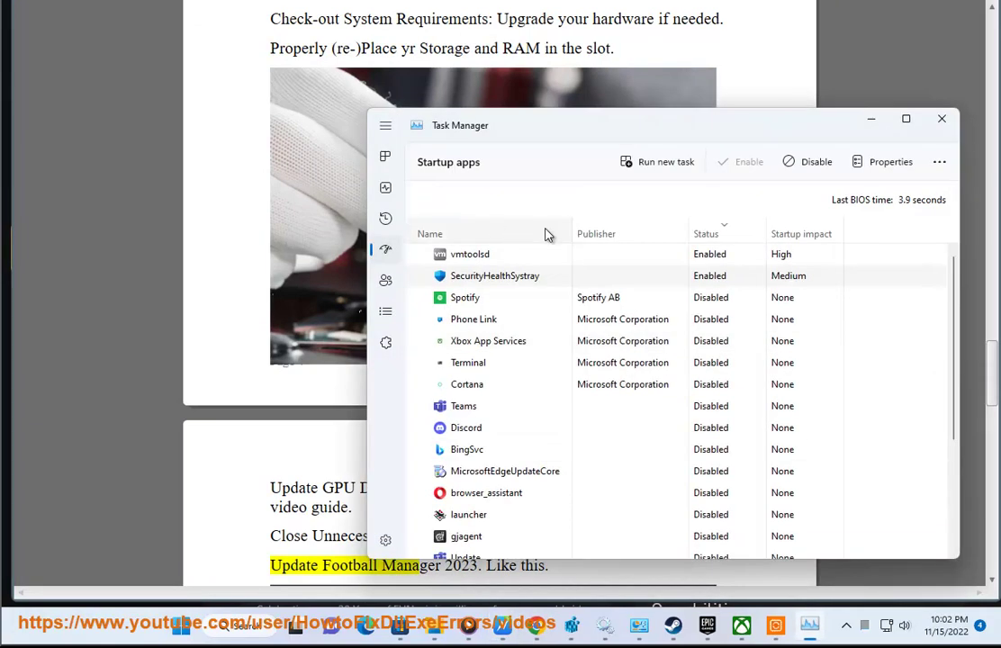
left_click(404, 164)
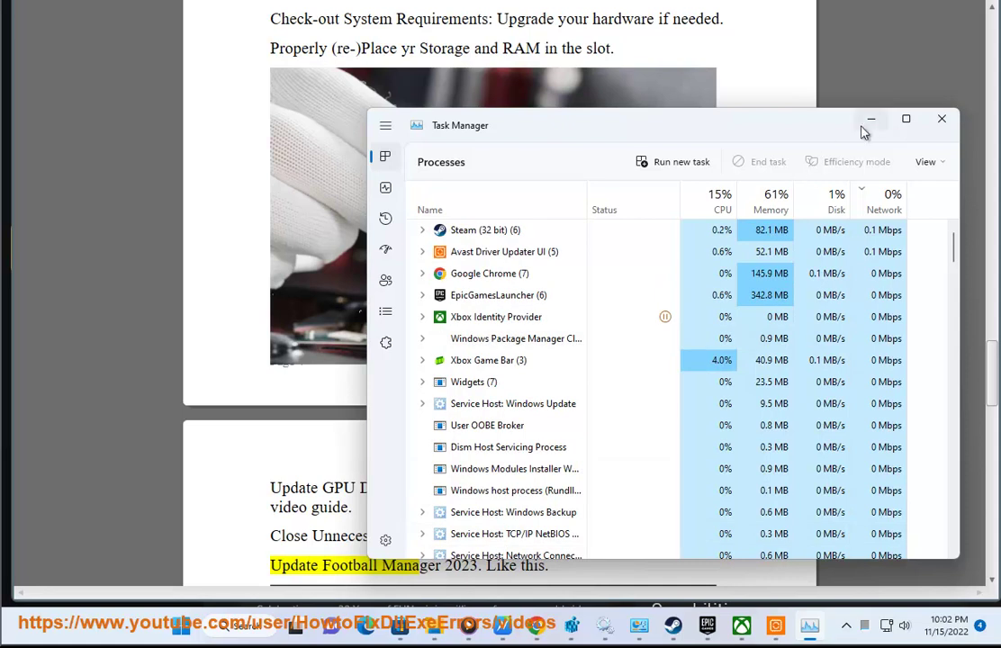
left_click(719, 202)
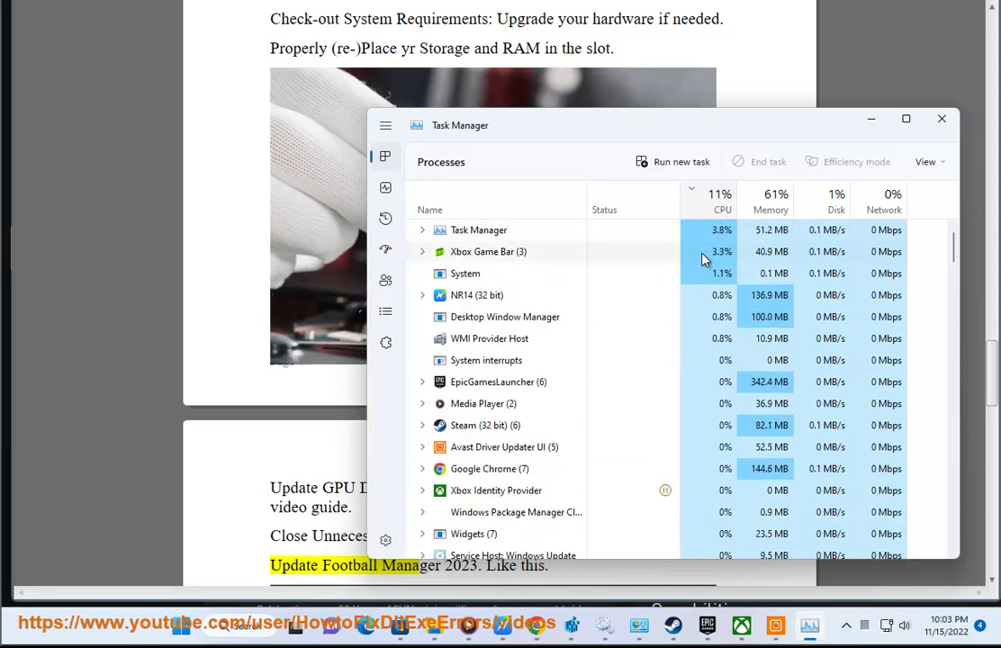
left_click(705, 255)
left_click(772, 202)
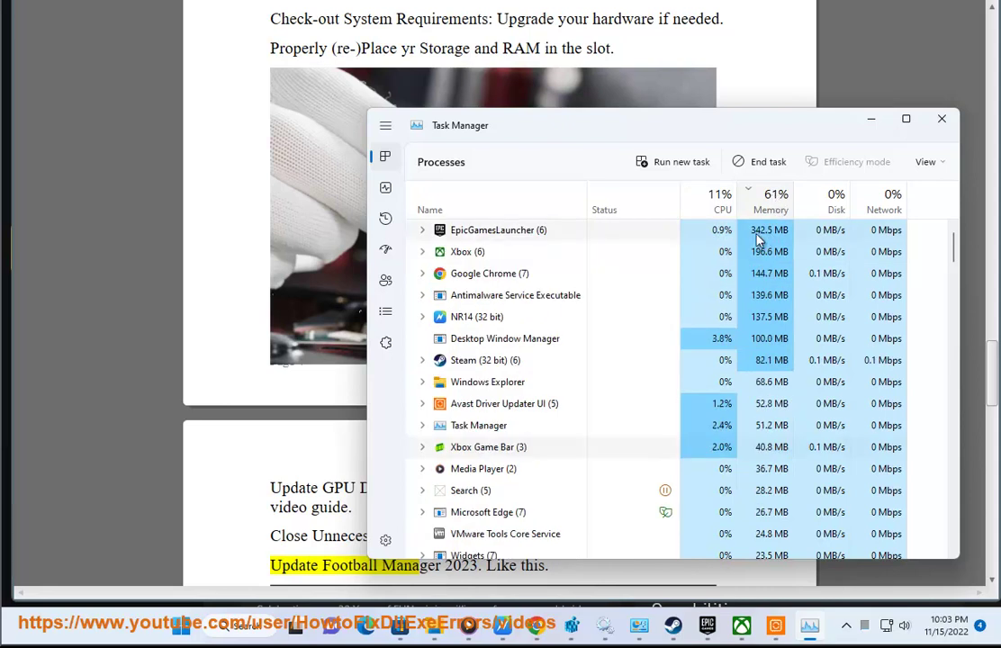
left_click(870, 119)
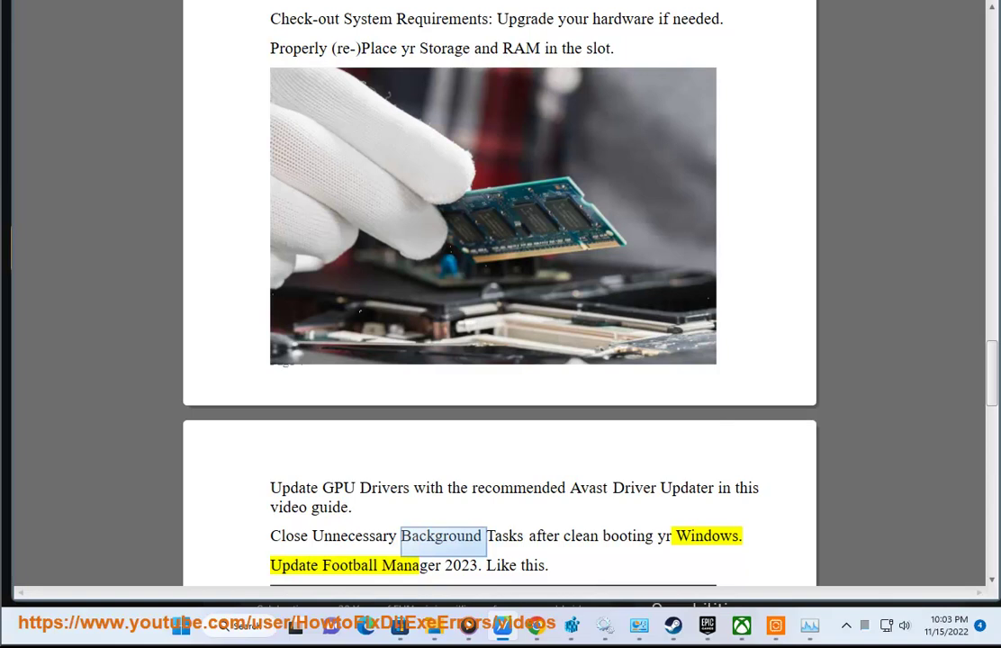
- Open Windows Settings, start a check for updates in Windows Update, and return to the document's section on overlay-related apps
scroll(514, 270, "down", 5)
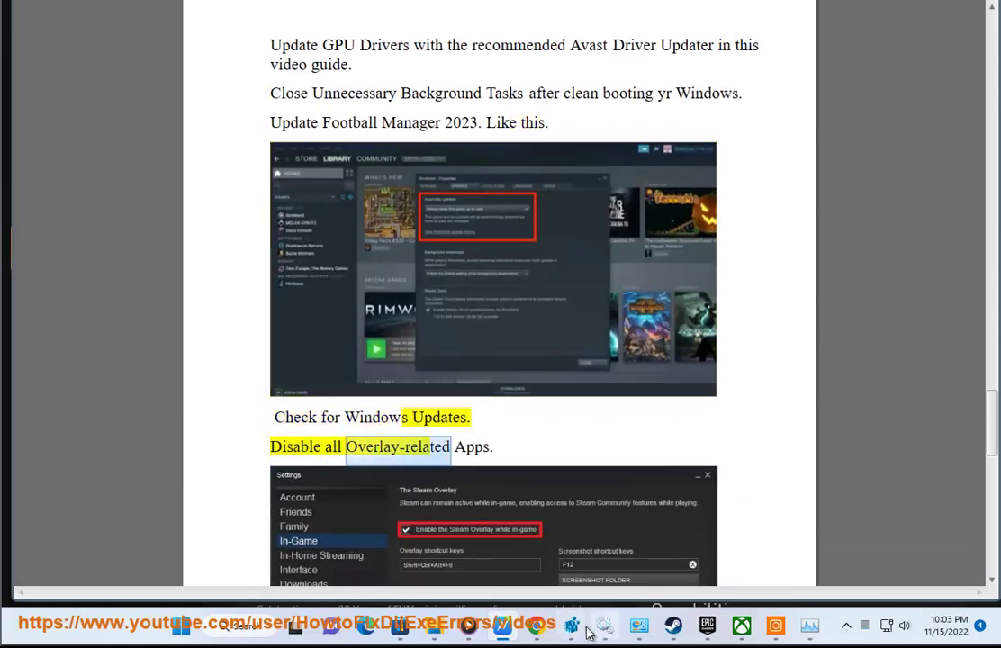
left_click(241, 617)
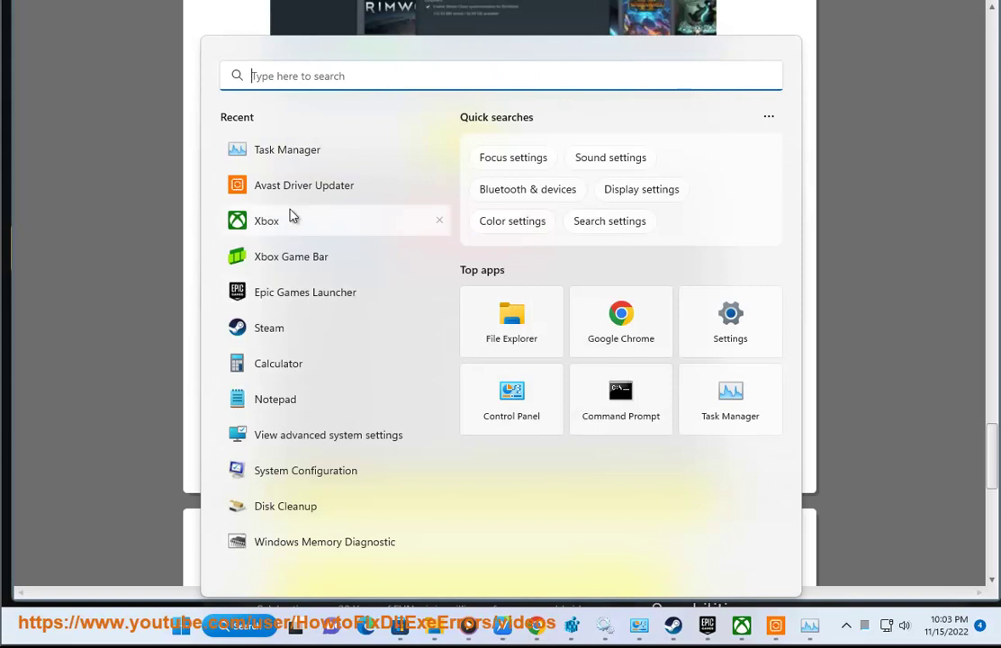
left_click(729, 310)
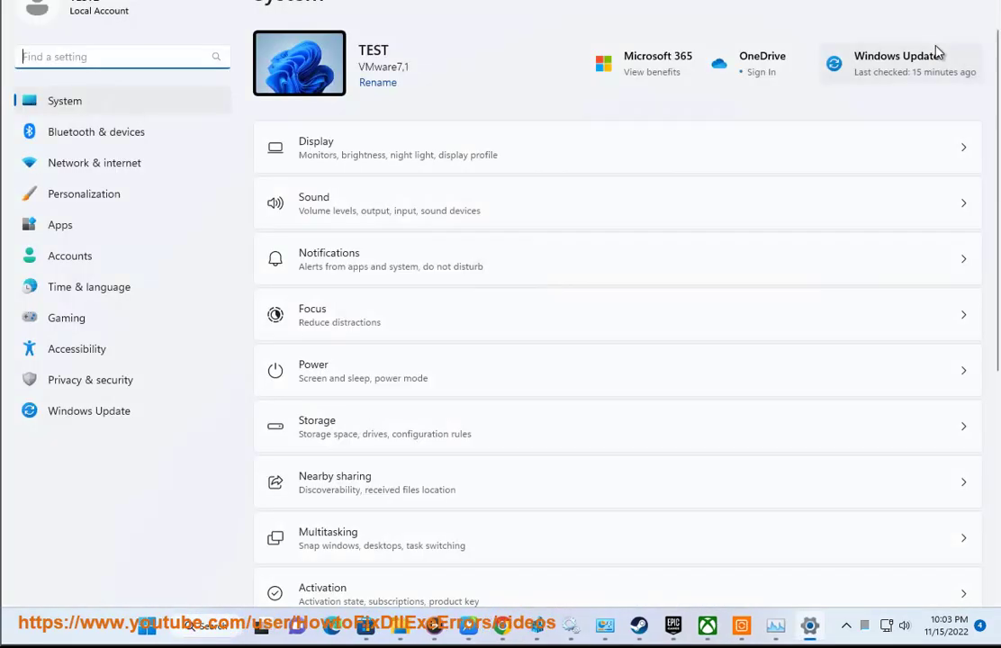
left_click(898, 75)
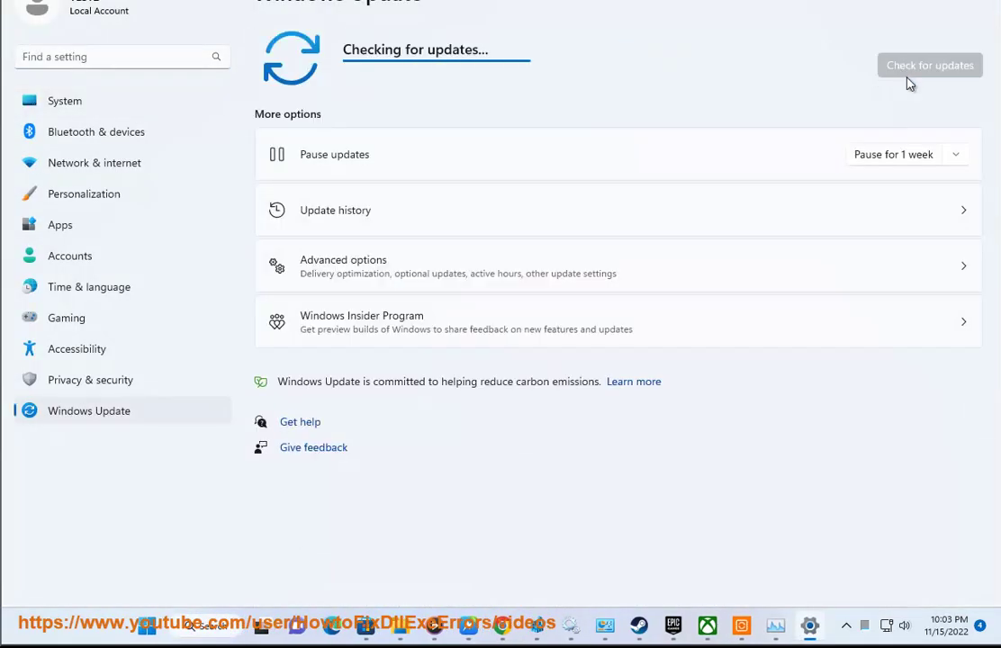
left_click(468, 624)
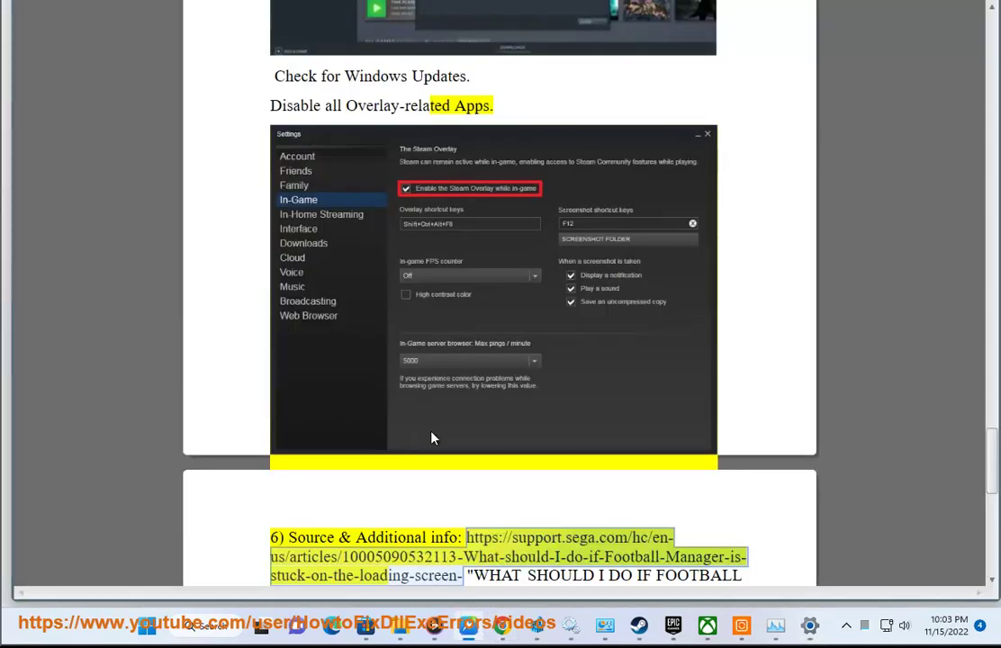
scroll(434, 283, "down", 1)
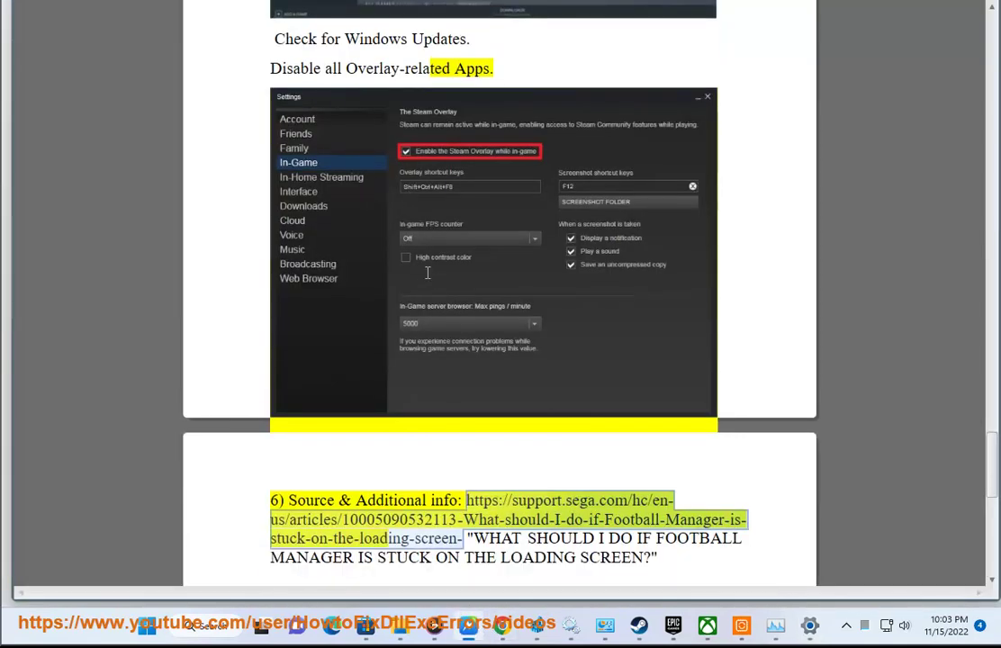